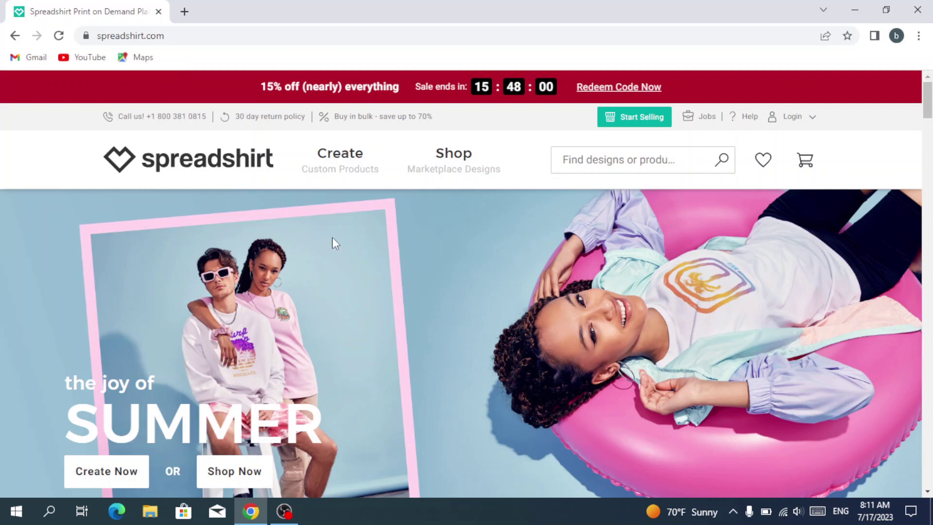
Scroll the summer-sale banner on the Spreadshirt home page down and back up.
{"action": "scroll", "coordinate": [333, 242], "scroll_direction": "down", "scroll_amount": 1}
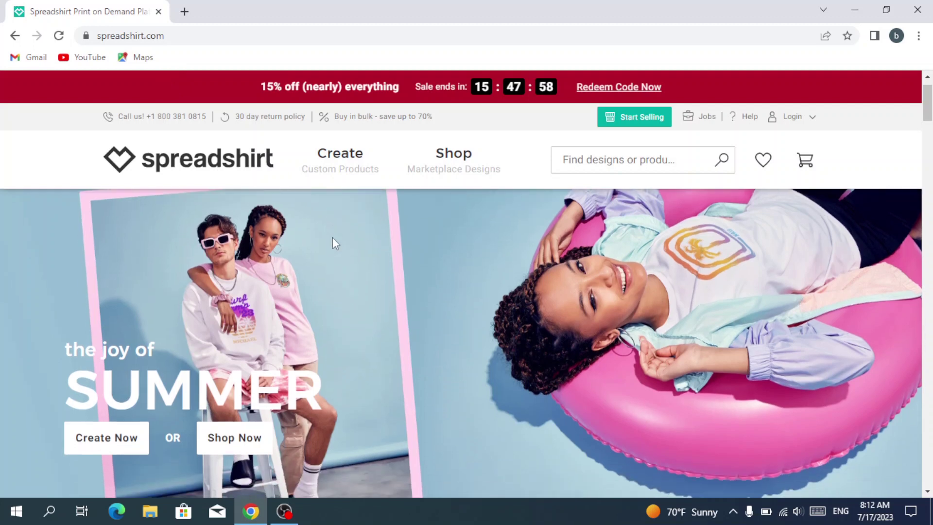
{"action": "scroll", "coordinate": [333, 242], "scroll_direction": "up", "scroll_amount": 1}
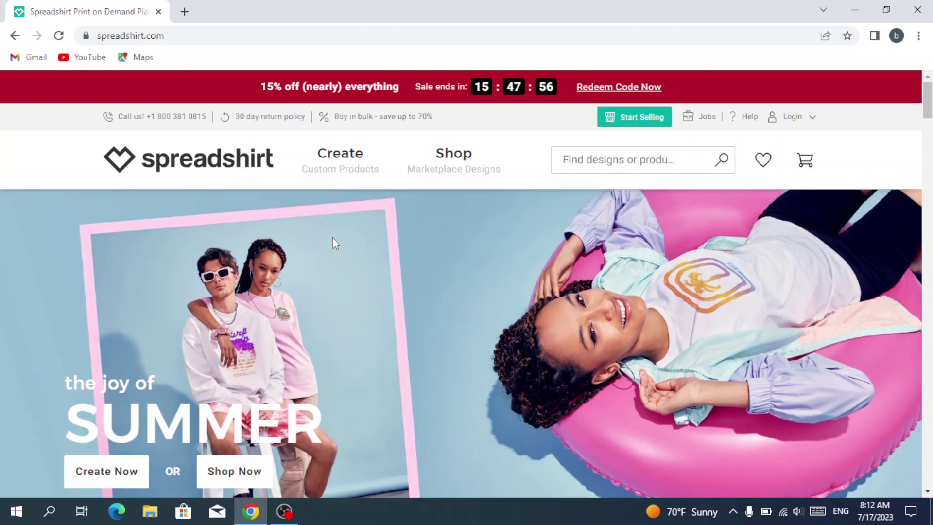
Bring up the Login window and look over its e-mail and password fields.
{"action": "left_click", "coordinate": [804, 118]}
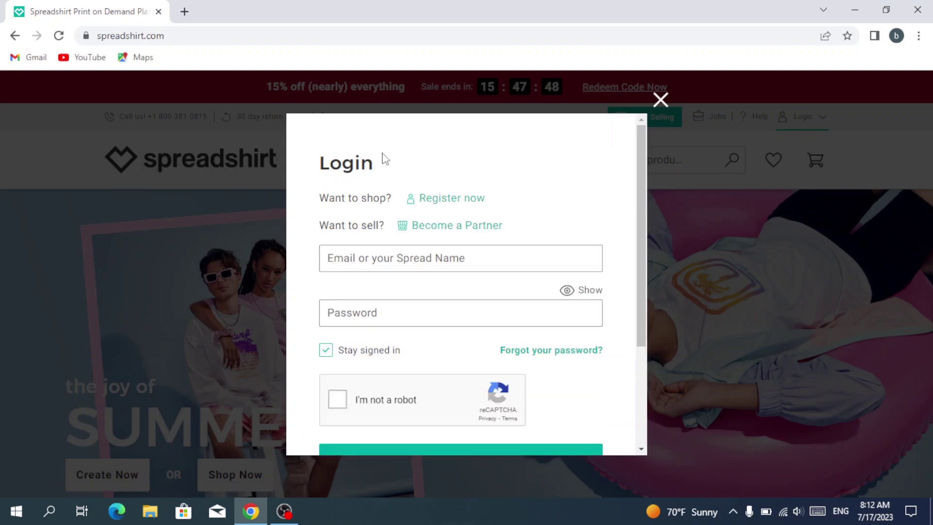
{"action": "left_click", "coordinate": [371, 263]}
{"action": "left_click", "coordinate": [406, 315]}
{"action": "scroll", "coordinate": [408, 312], "scroll_direction": "down", "scroll_amount": 2}
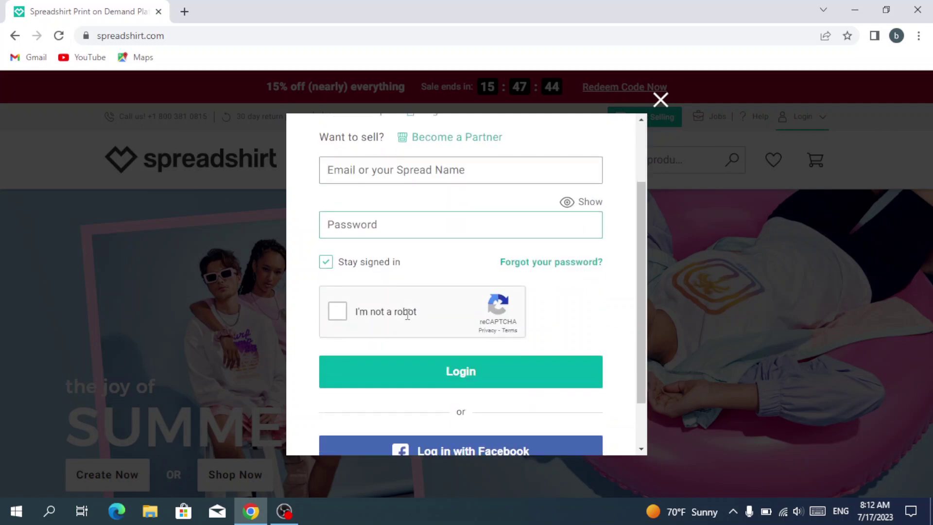
{"action": "scroll", "coordinate": [408, 316], "scroll_direction": "down", "scroll_amount": 1}
{"action": "scroll", "coordinate": [439, 330], "scroll_direction": "up", "scroll_amount": 3}
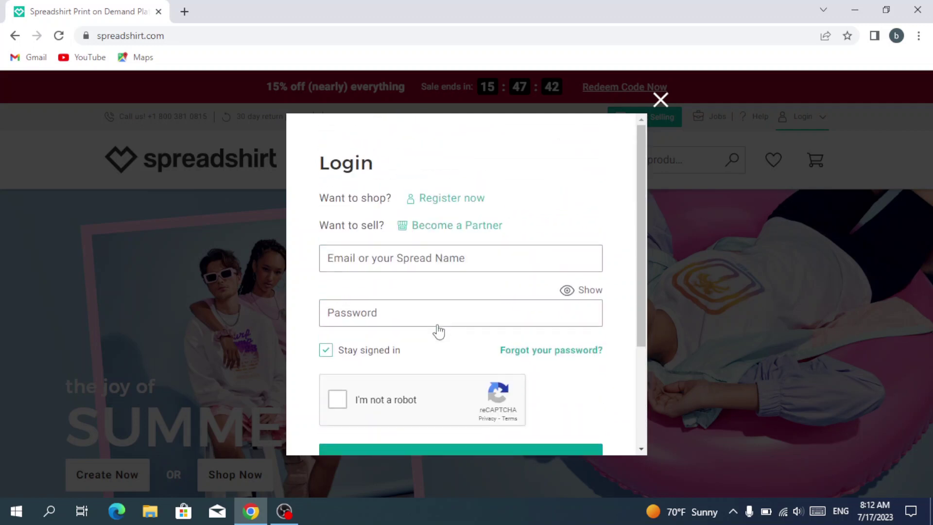
Register a new account using the autofilled e-mail with the robot check ticked.
{"action": "left_click", "coordinate": [458, 199]}
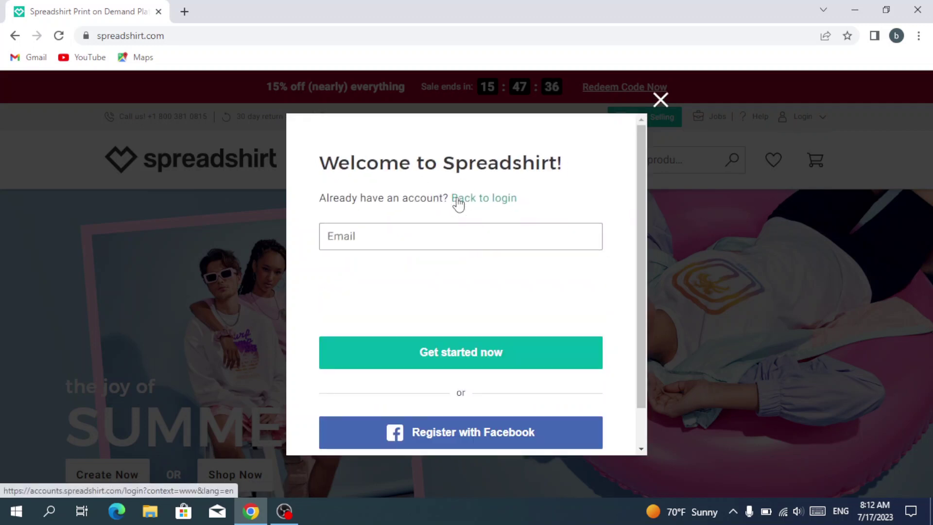
{"action": "left_click", "coordinate": [432, 243]}
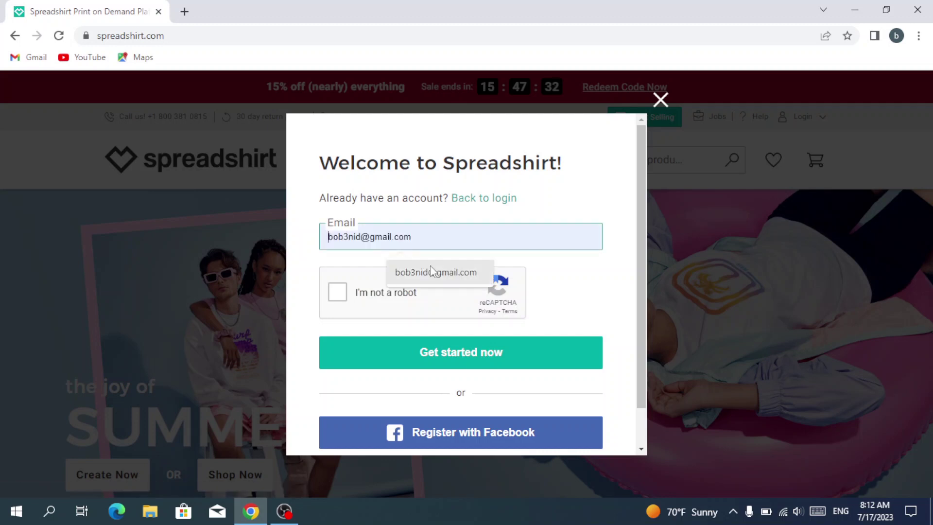
{"action": "left_click", "coordinate": [434, 273]}
{"action": "left_click", "coordinate": [333, 297]}
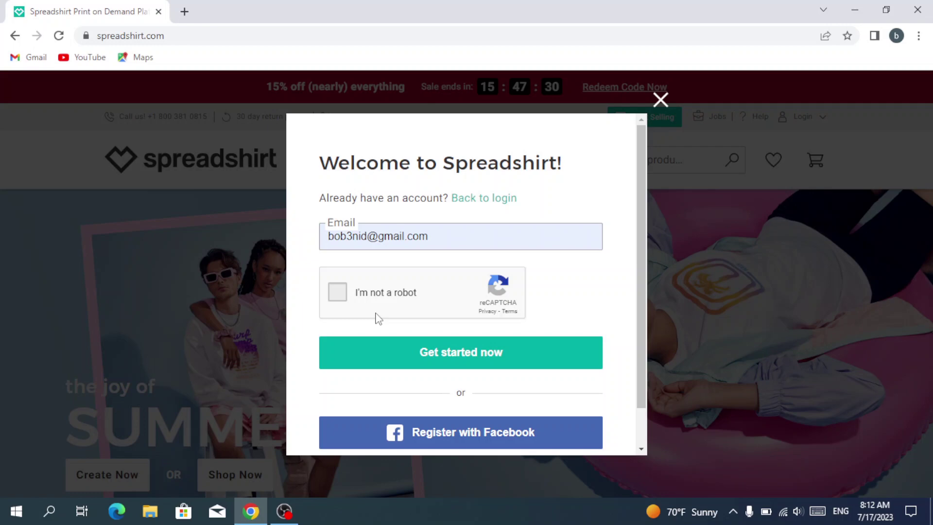
{"action": "left_click", "coordinate": [445, 356]}
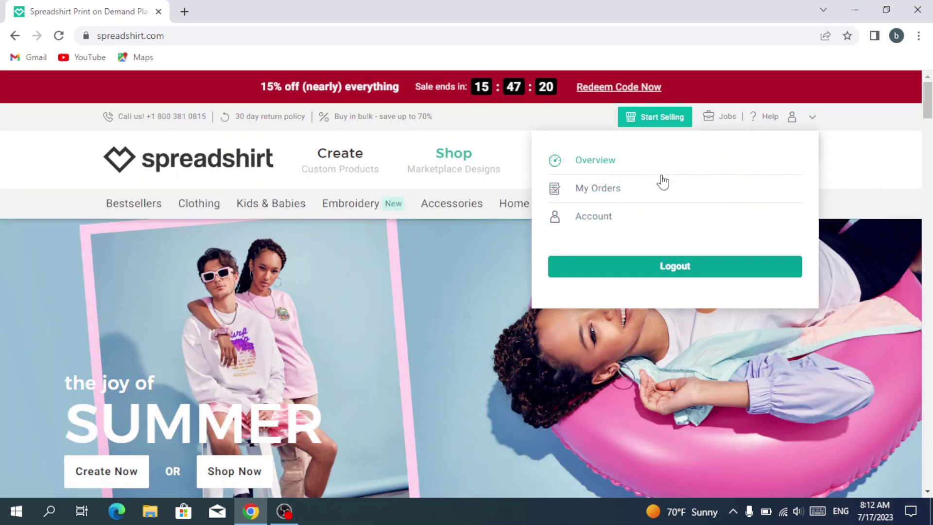
Open the My Spreadshirt overview and scroll through its My Orders, My Account and Partner Area cards.
{"action": "left_click", "coordinate": [594, 164]}
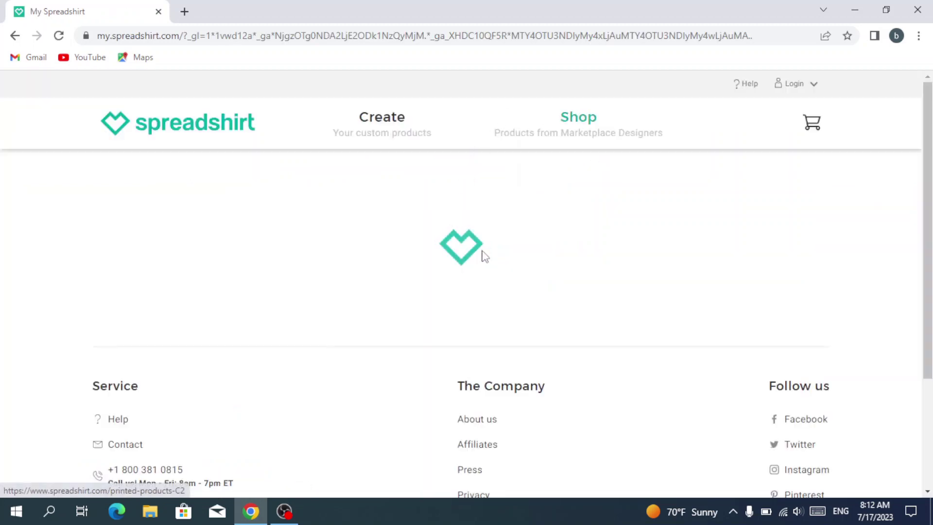
{"action": "scroll", "coordinate": [466, 223], "scroll_direction": "down", "scroll_amount": 1}
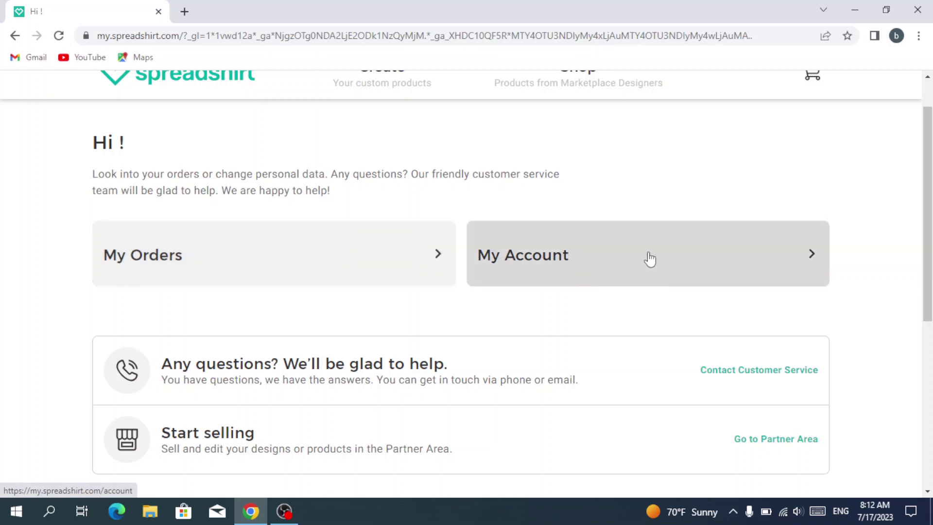
{"action": "scroll", "coordinate": [647, 258], "scroll_direction": "down", "scroll_amount": 3}
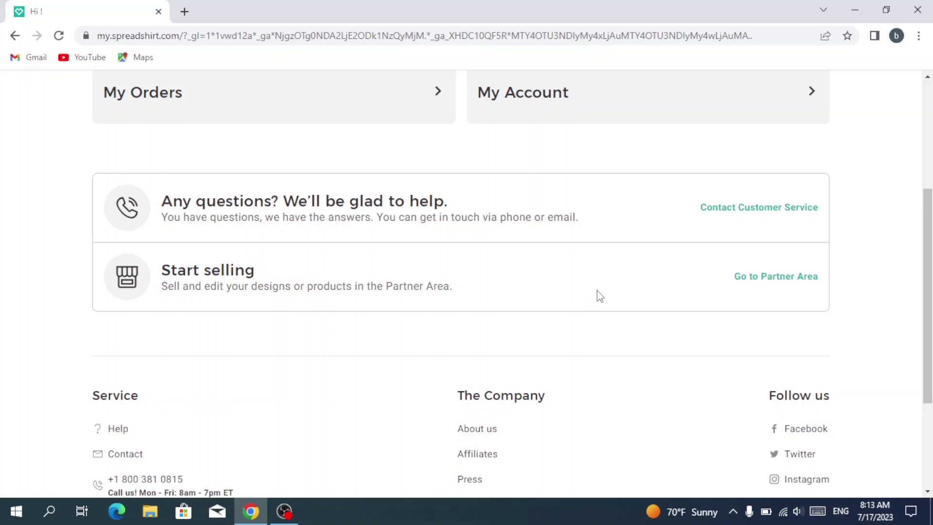
{"action": "scroll", "coordinate": [599, 295], "scroll_direction": "down", "scroll_amount": 2}
{"action": "scroll", "coordinate": [599, 294], "scroll_direction": "up", "scroll_amount": 3}
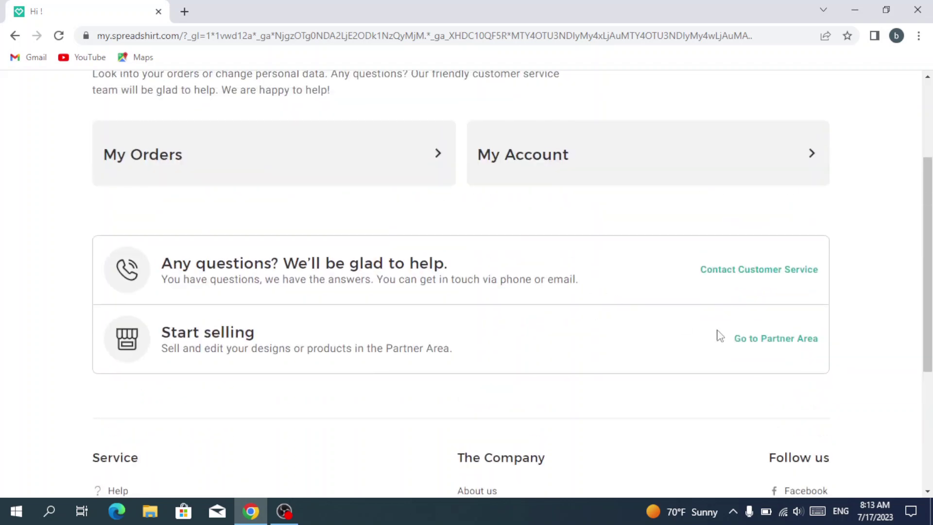
Go to the Partner Area and open the Create products designs upload page.
{"action": "left_click", "coordinate": [783, 338]}
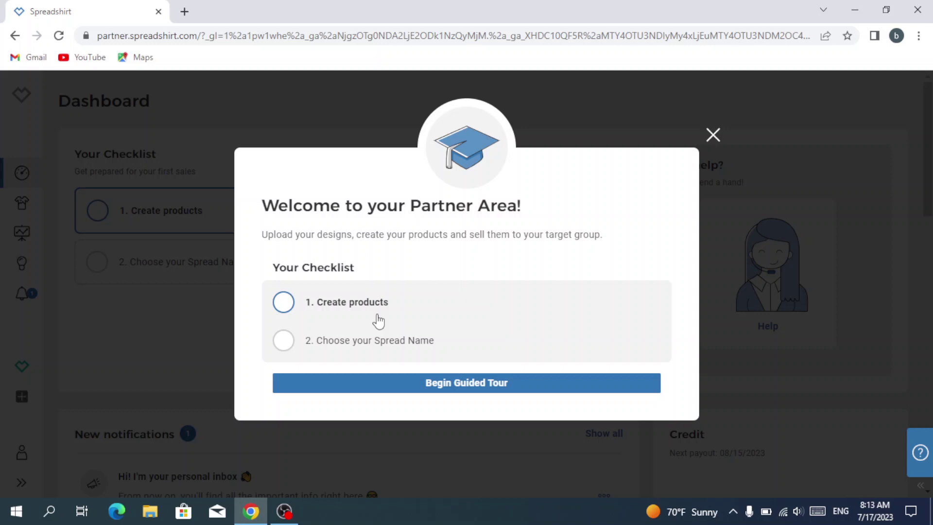
{"action": "left_click", "coordinate": [280, 303]}
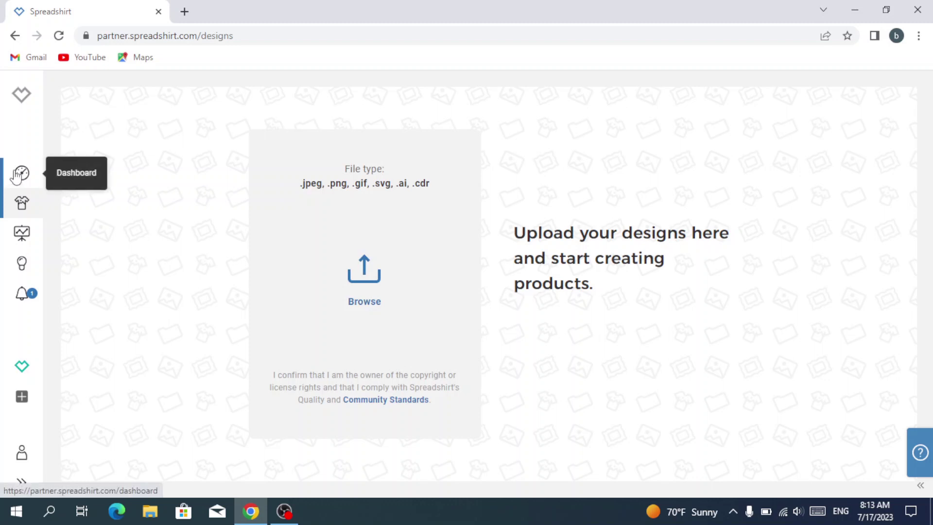
Show Partner Area Statistics and review the Credit tab: $0.00 credit, no transactions.
{"action": "left_click", "coordinate": [22, 235]}
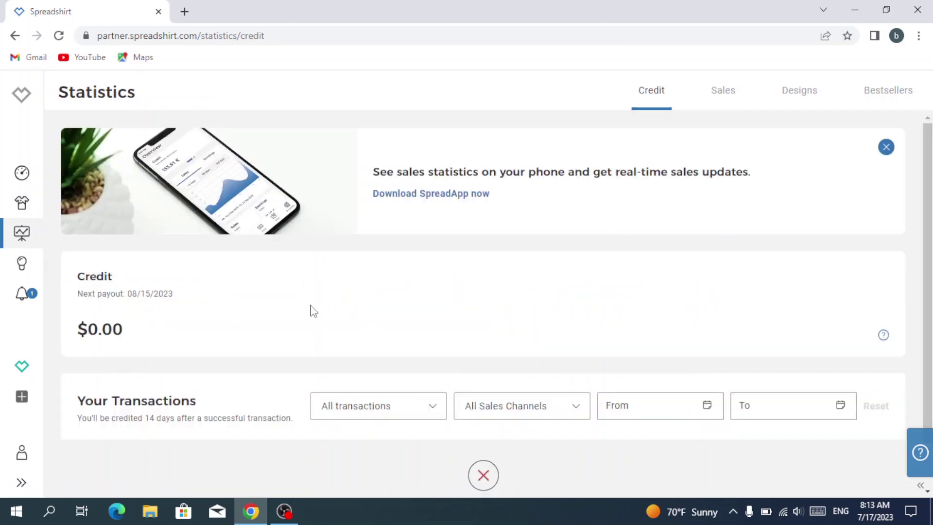
{"action": "scroll", "coordinate": [313, 311], "scroll_direction": "down", "scroll_amount": 1}
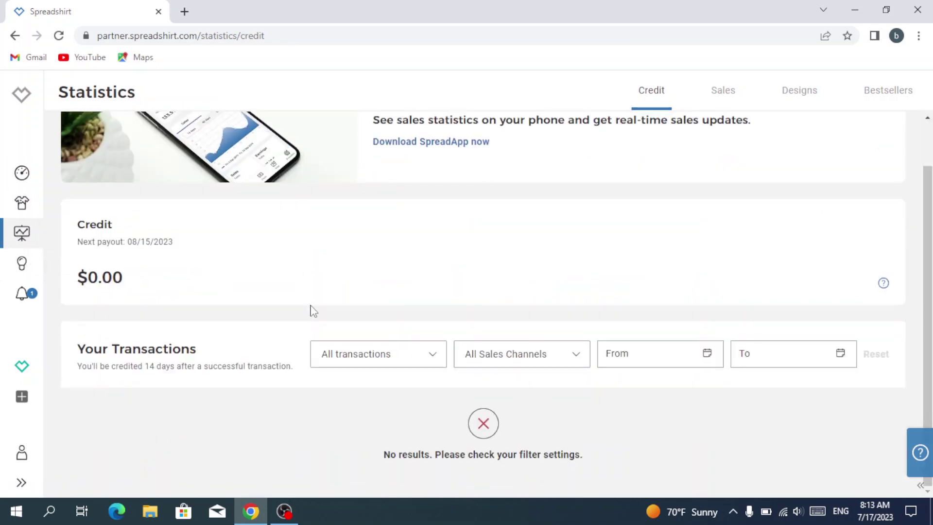
{"action": "scroll", "coordinate": [314, 311], "scroll_direction": "up", "scroll_amount": 1}
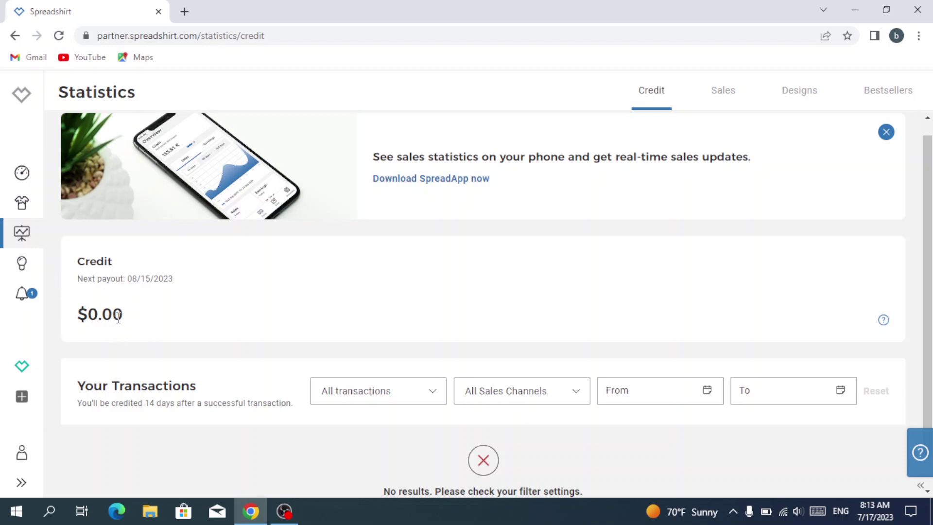
{"action": "scroll", "coordinate": [330, 329], "scroll_direction": "down", "scroll_amount": 1}
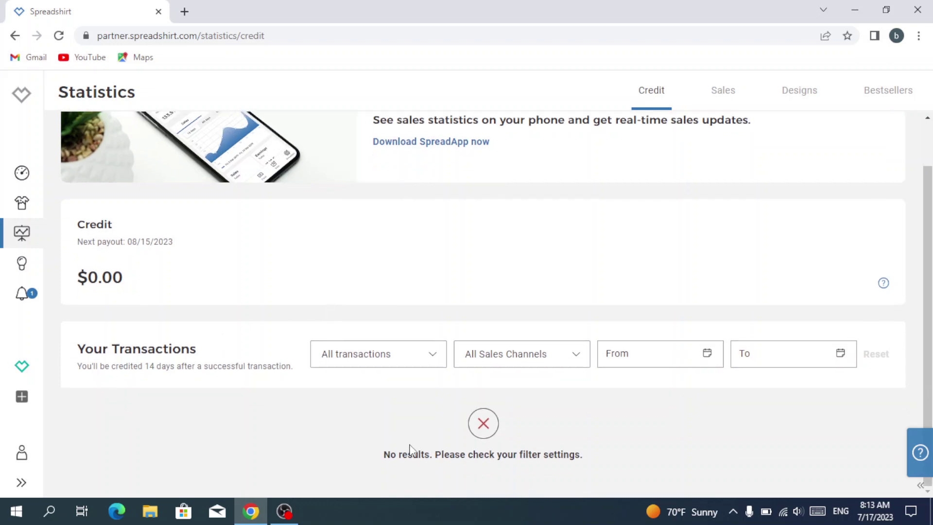
{"action": "scroll", "coordinate": [129, 235], "scroll_direction": "up", "scroll_amount": 1}
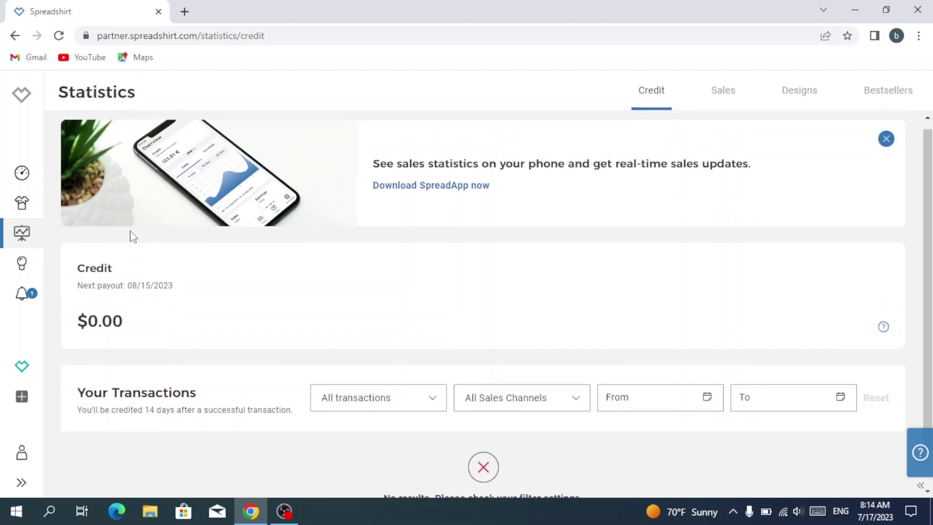
Browse the Tips & Tools articles, then show the Notifications inbox, declining the browser permission prompt.
{"action": "left_click", "coordinate": [23, 265]}
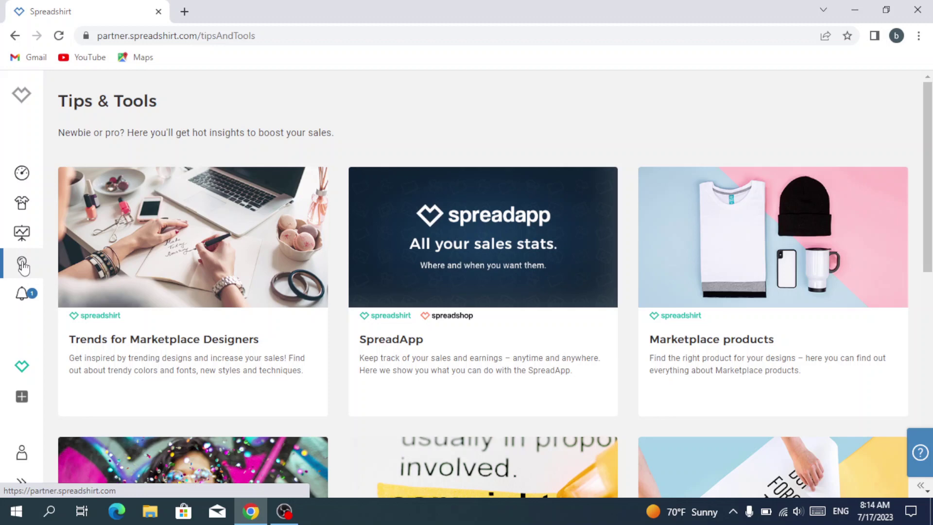
{"action": "mouse_move", "coordinate": [402, 184]}
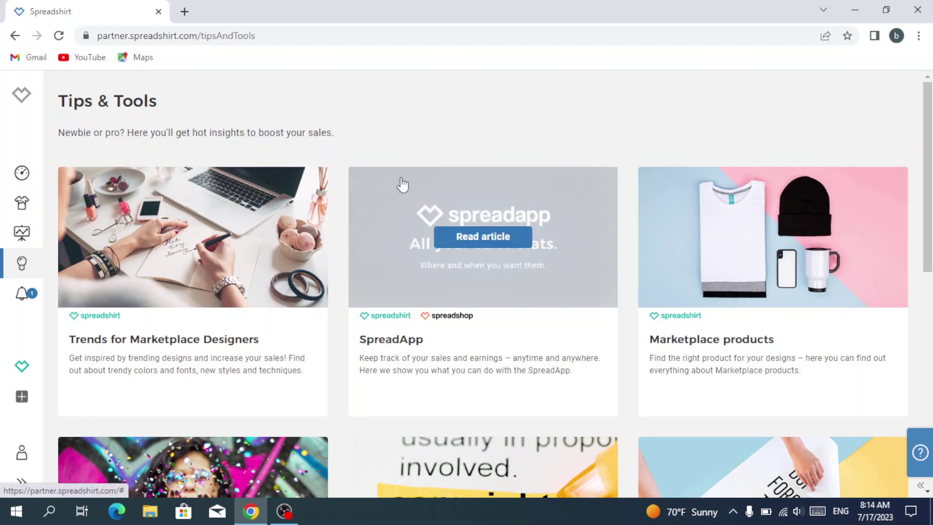
{"action": "mouse_move", "coordinate": [258, 270]}
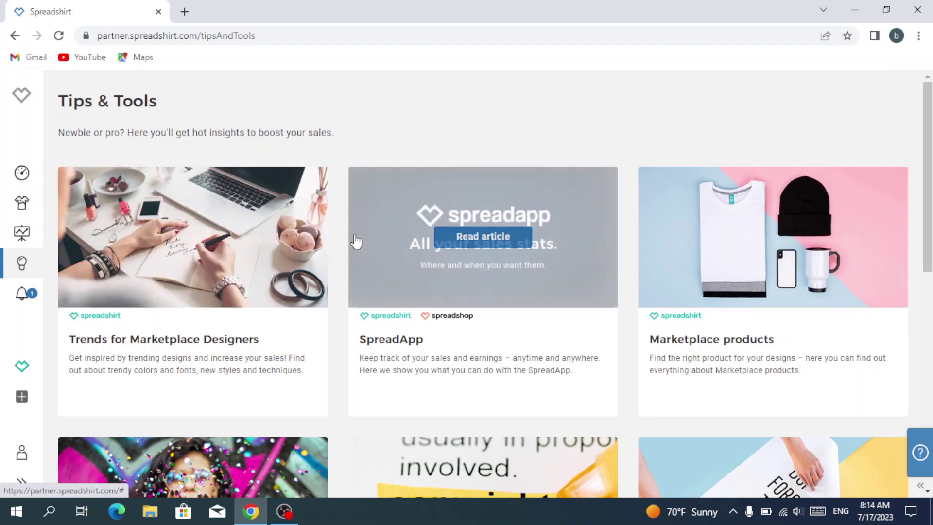
{"action": "mouse_move", "coordinate": [756, 240]}
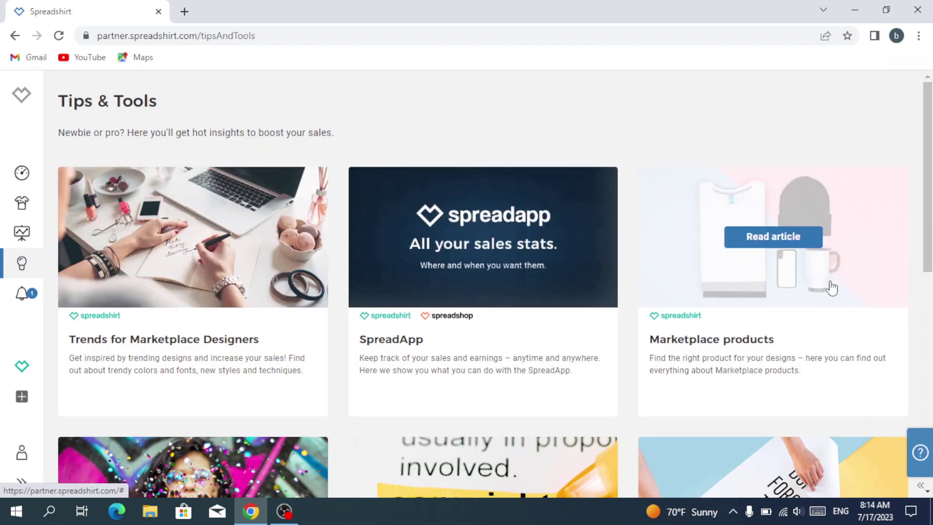
{"action": "scroll", "coordinate": [831, 288], "scroll_direction": "down", "scroll_amount": 4}
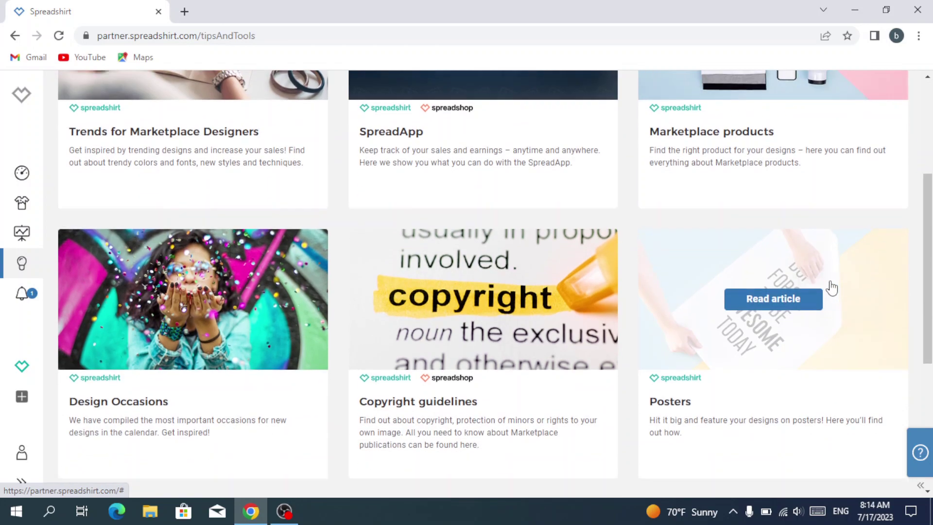
{"action": "scroll", "coordinate": [831, 288], "scroll_direction": "up", "scroll_amount": 4}
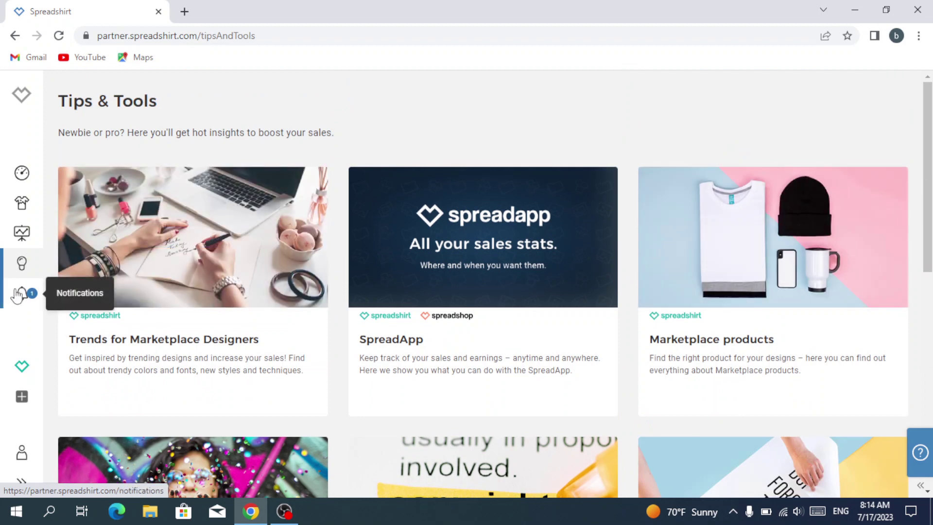
{"action": "left_click", "coordinate": [20, 294]}
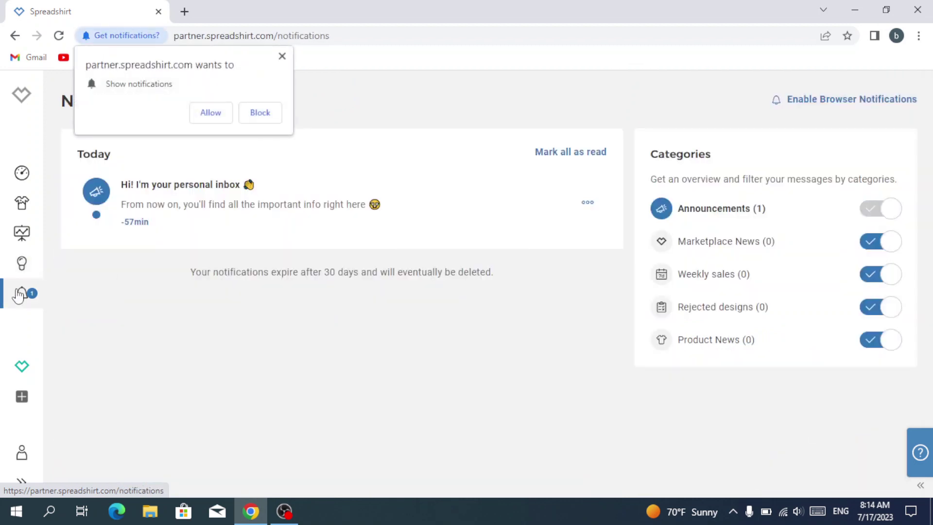
{"action": "left_click", "coordinate": [282, 57]}
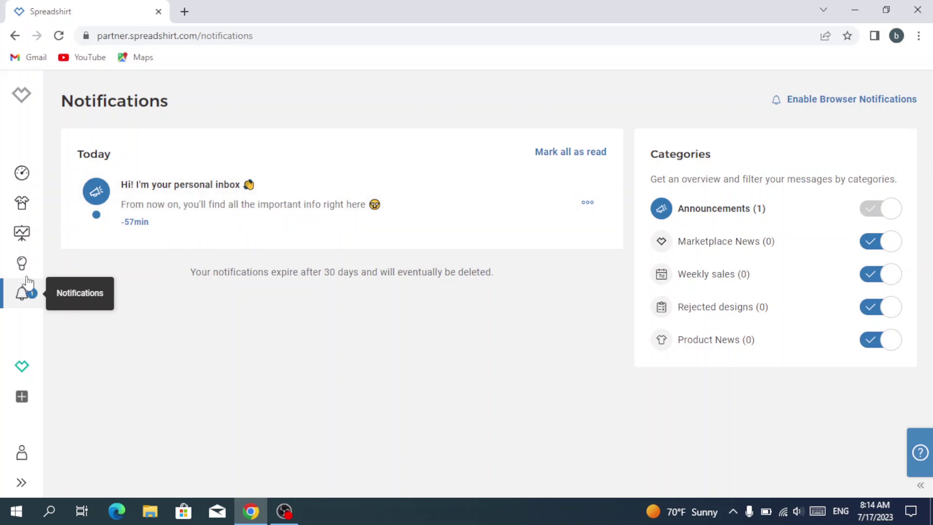
Review the Showroom Settings page and dismiss the Spreadshop offer shown from the + icon.
{"action": "left_click", "coordinate": [20, 368]}
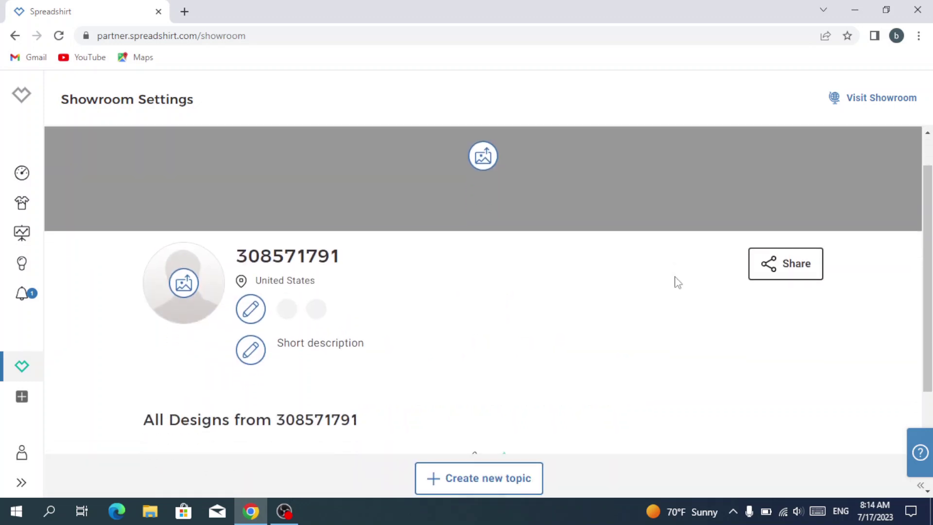
{"action": "scroll", "coordinate": [677, 282], "scroll_direction": "down", "scroll_amount": 1}
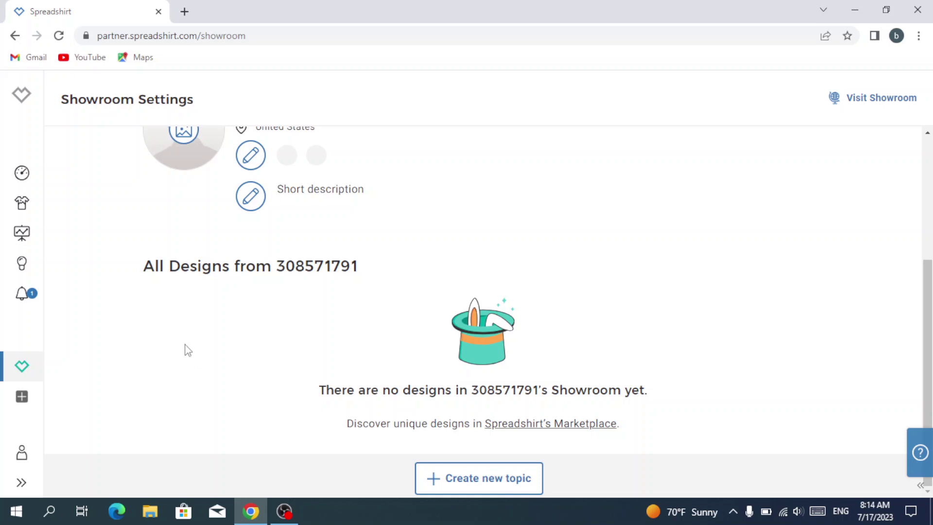
{"action": "scroll", "coordinate": [188, 350], "scroll_direction": "up", "scroll_amount": 3}
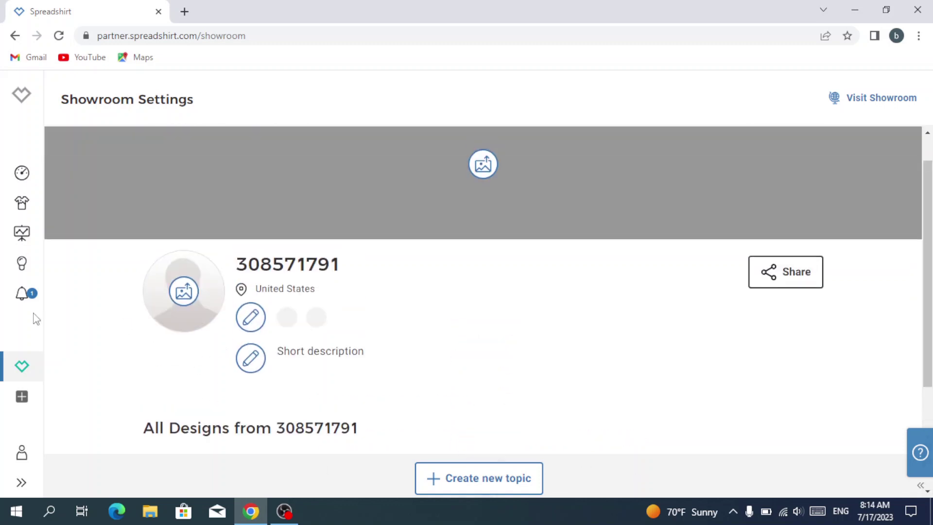
{"action": "left_click", "coordinate": [21, 399]}
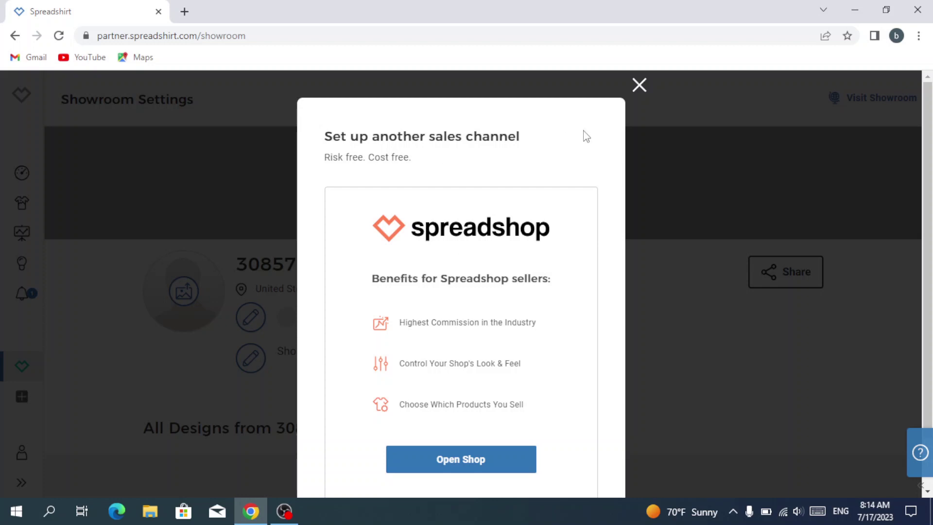
{"action": "left_click", "coordinate": [637, 86]}
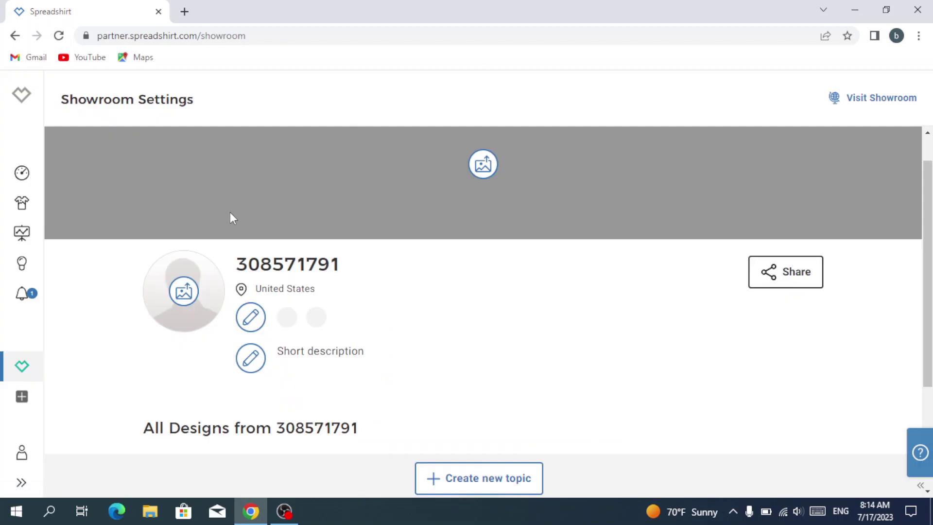
{"action": "scroll", "coordinate": [124, 327], "scroll_direction": "down", "scroll_amount": 1}
{"action": "scroll", "coordinate": [124, 327], "scroll_direction": "down", "scroll_amount": 2}
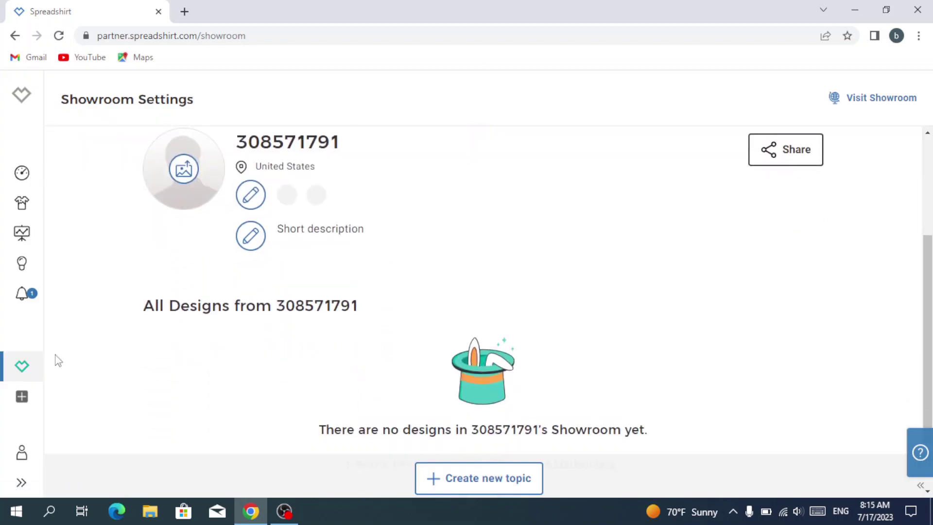
On the Account Personal information page, apply then undo the pending changes, clearing the errors.
{"action": "left_click", "coordinate": [28, 456]}
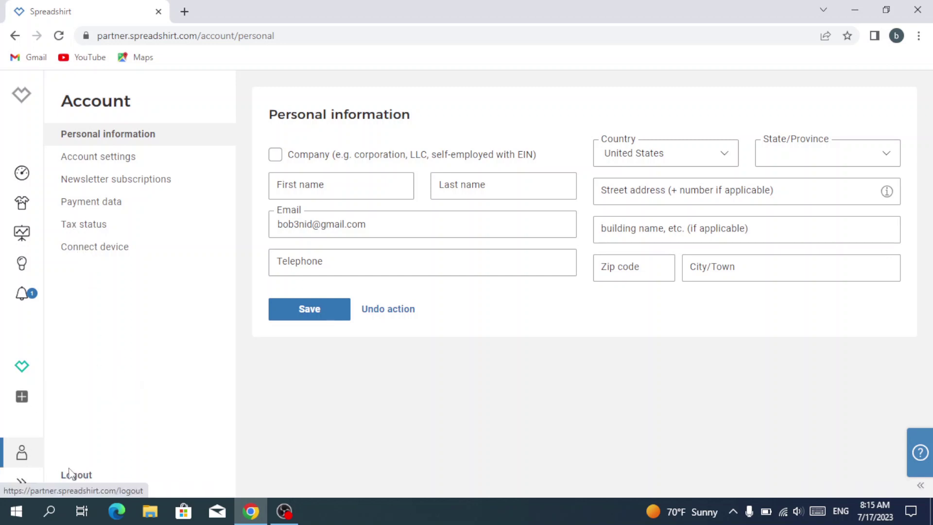
{"action": "left_click", "coordinate": [19, 484]}
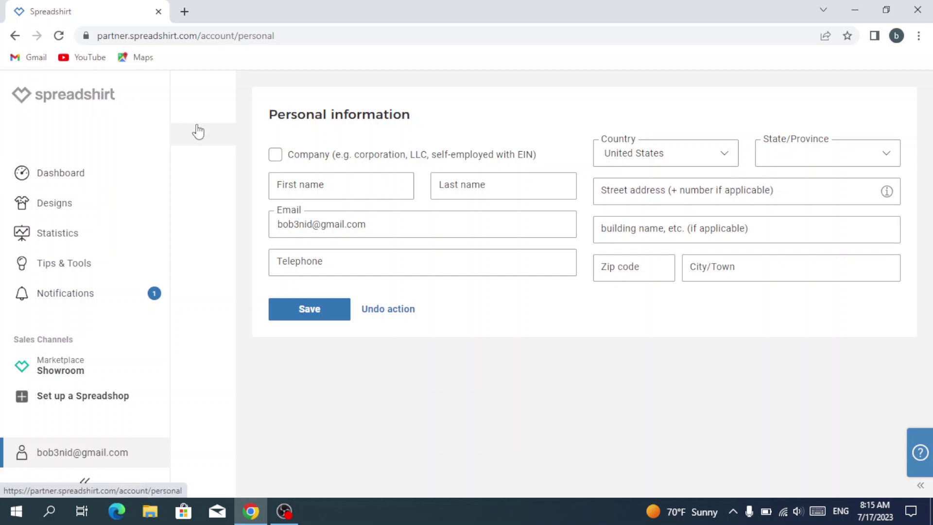
{"action": "left_click", "coordinate": [63, 100]}
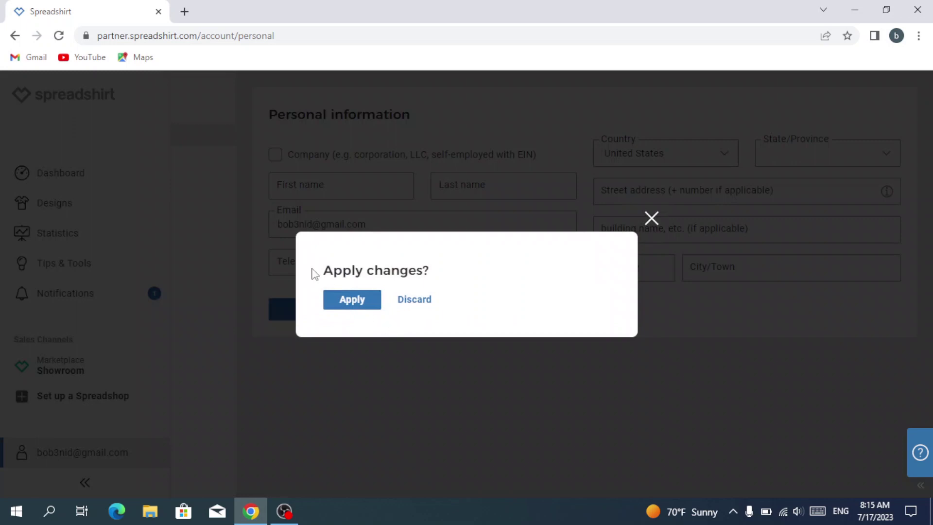
{"action": "left_click", "coordinate": [367, 305]}
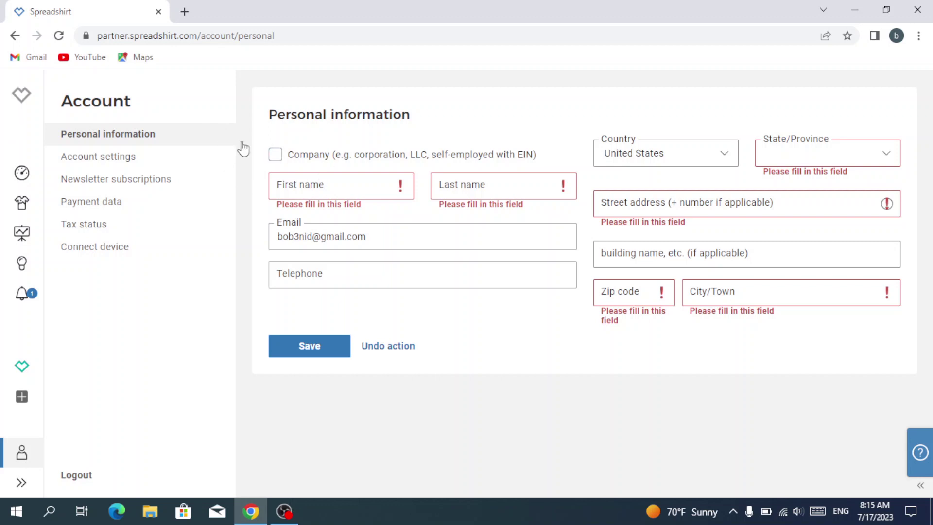
{"action": "left_click", "coordinate": [396, 346]}
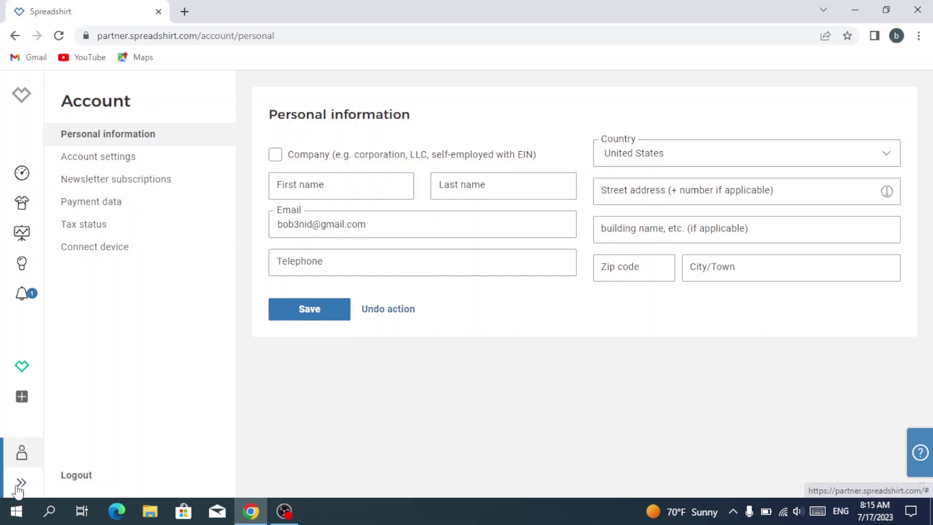
{"action": "left_click", "coordinate": [18, 487]}
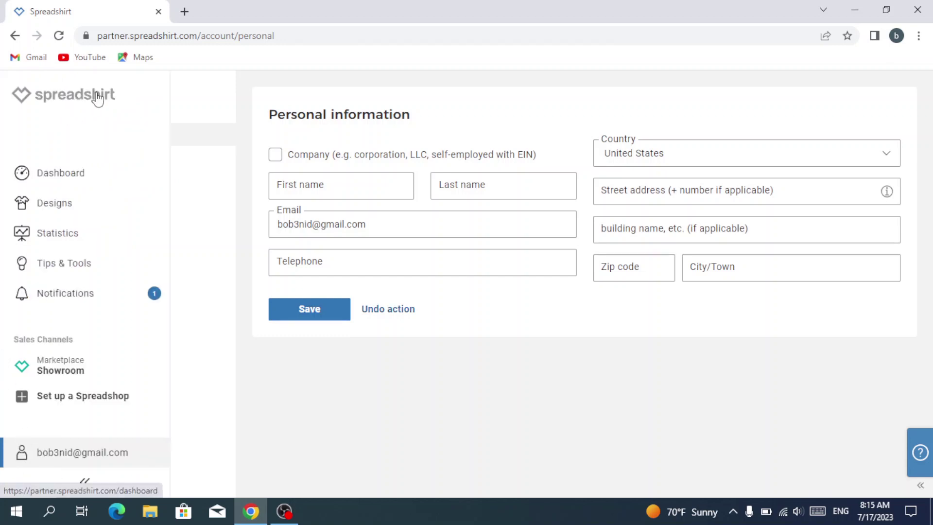
Show the Partner Area Dashboard with the sidebar collapsed and scroll down to the blog posts and back.
{"action": "left_click", "coordinate": [98, 99]}
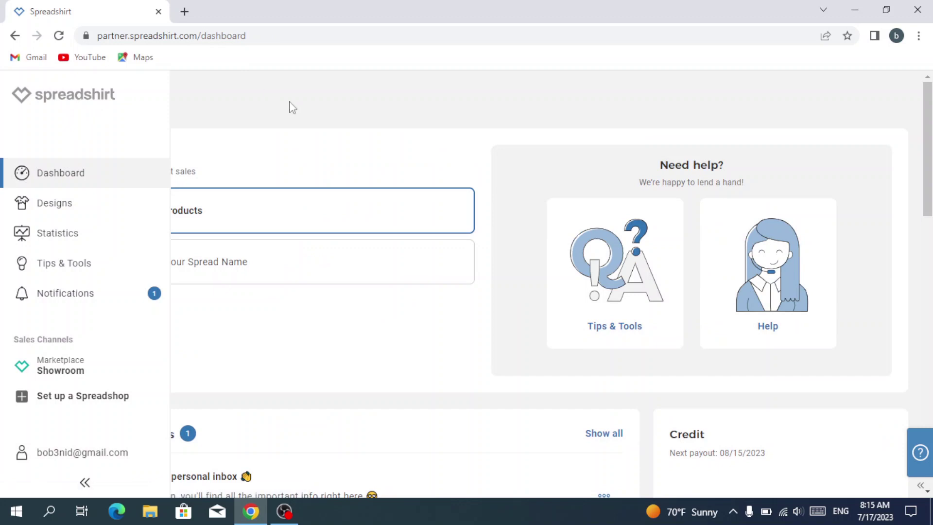
{"action": "left_click", "coordinate": [353, 151]}
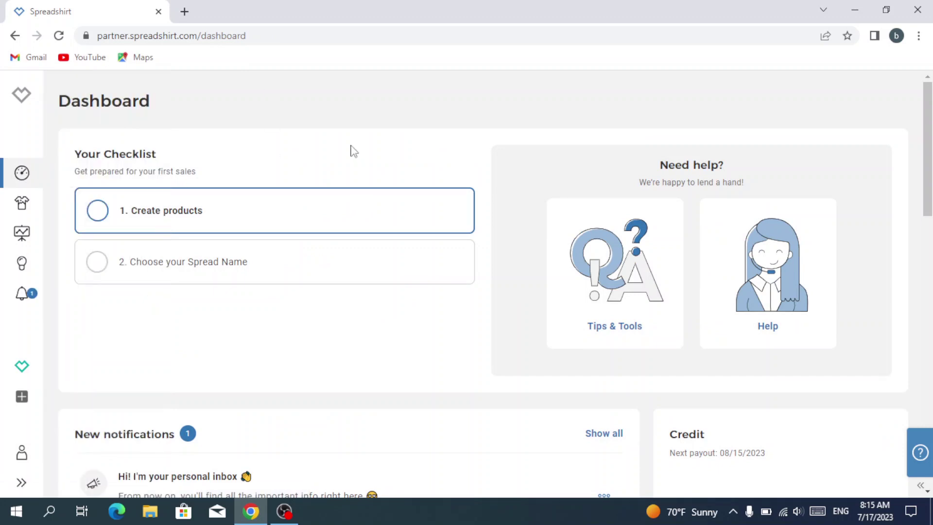
{"action": "scroll", "coordinate": [241, 128], "scroll_direction": "down", "scroll_amount": 2}
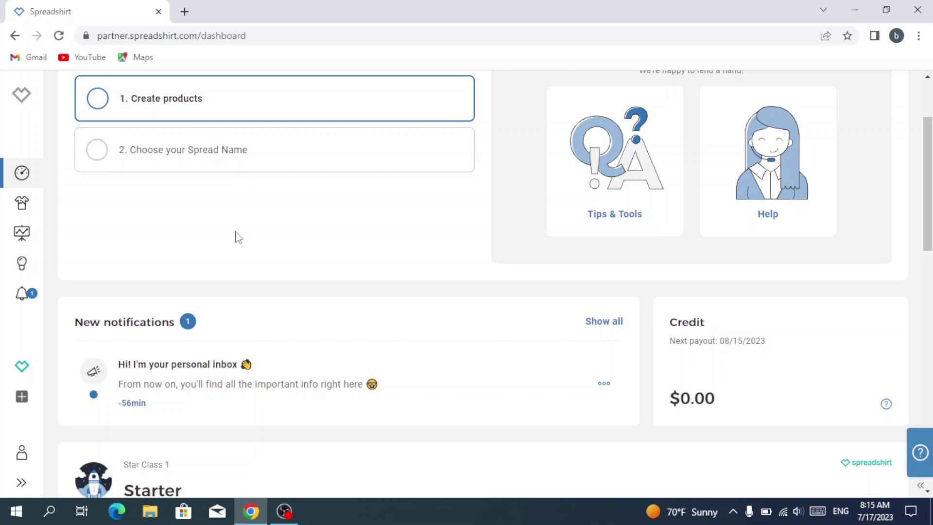
{"action": "scroll", "coordinate": [240, 239], "scroll_direction": "down", "scroll_amount": 4}
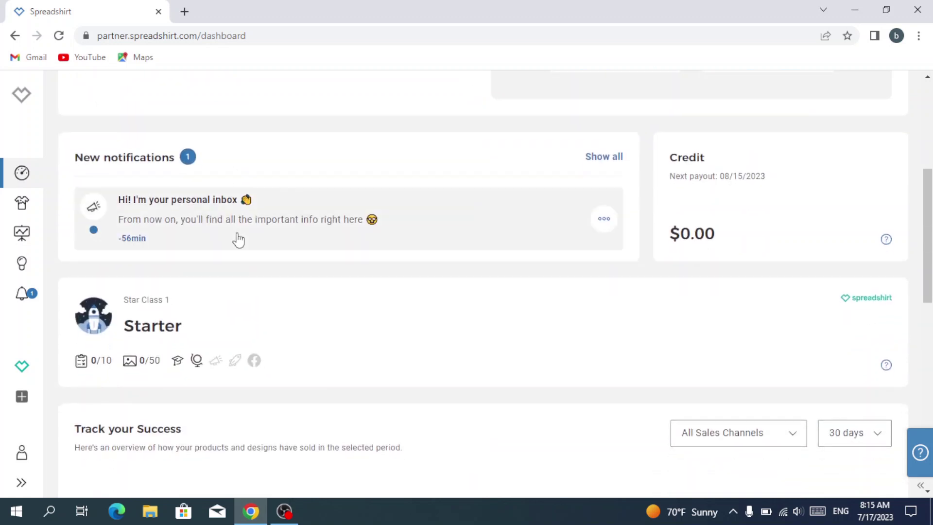
{"action": "scroll", "coordinate": [236, 240], "scroll_direction": "down", "scroll_amount": 1}
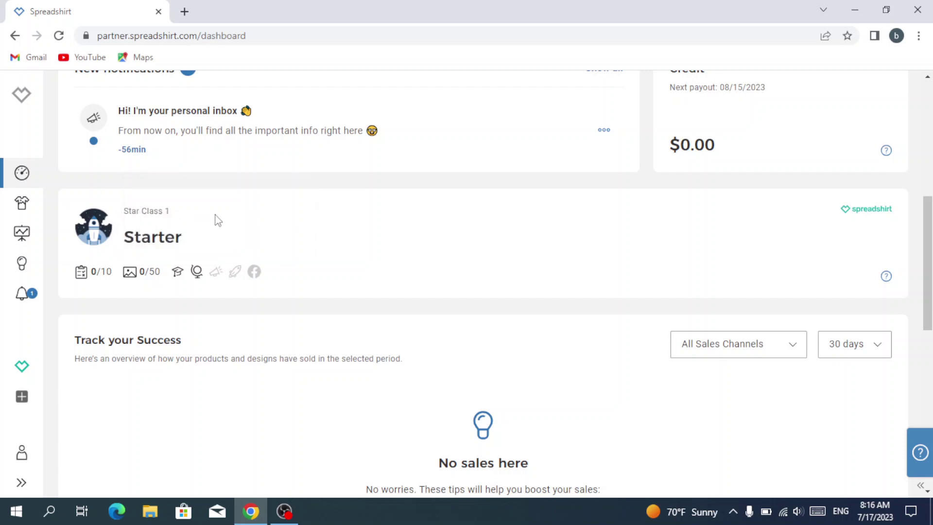
{"action": "scroll", "coordinate": [327, 240], "scroll_direction": "down", "scroll_amount": 4}
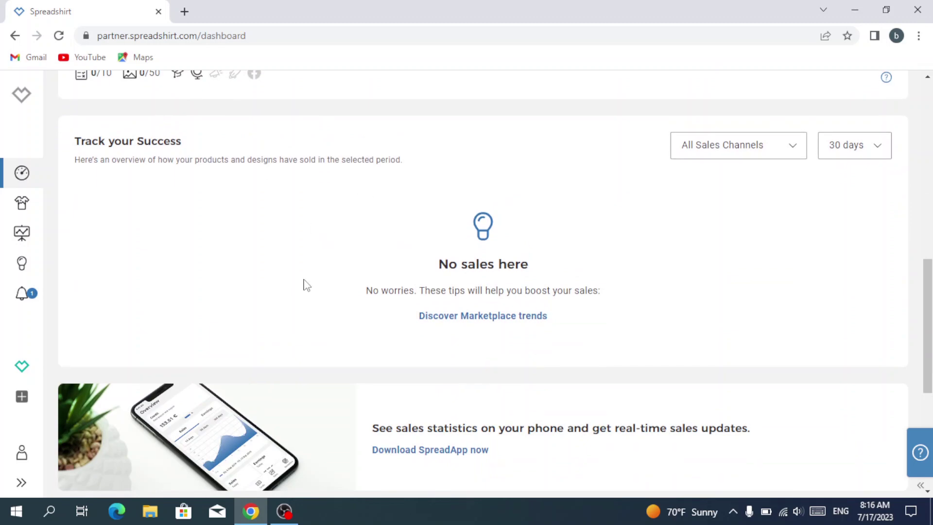
{"action": "scroll", "coordinate": [306, 285], "scroll_direction": "down", "scroll_amount": 6}
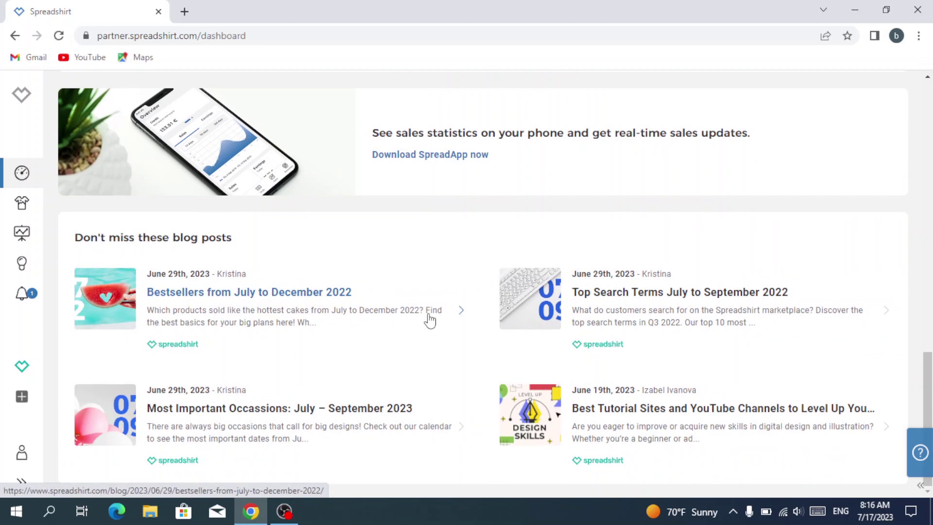
{"action": "scroll", "coordinate": [430, 319], "scroll_direction": "up", "scroll_amount": 8}
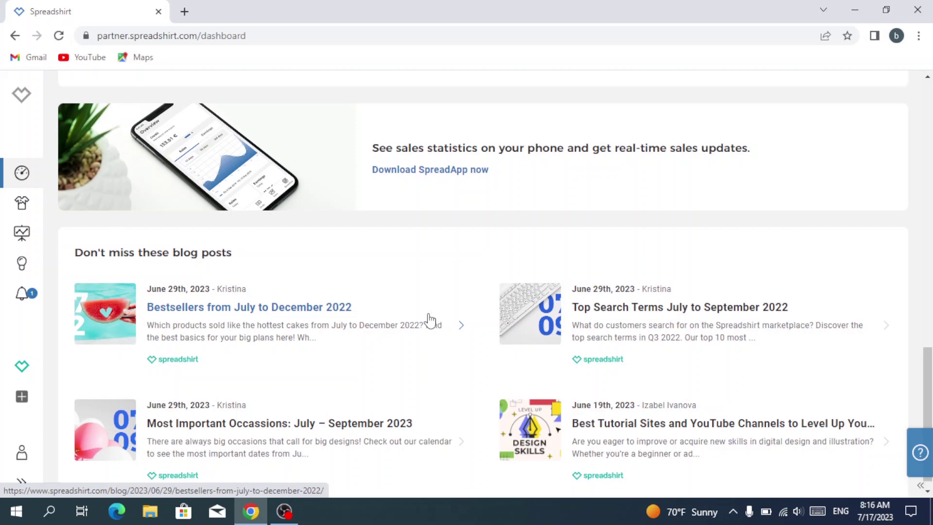
{"action": "scroll", "coordinate": [429, 319], "scroll_direction": "up", "scroll_amount": 10}
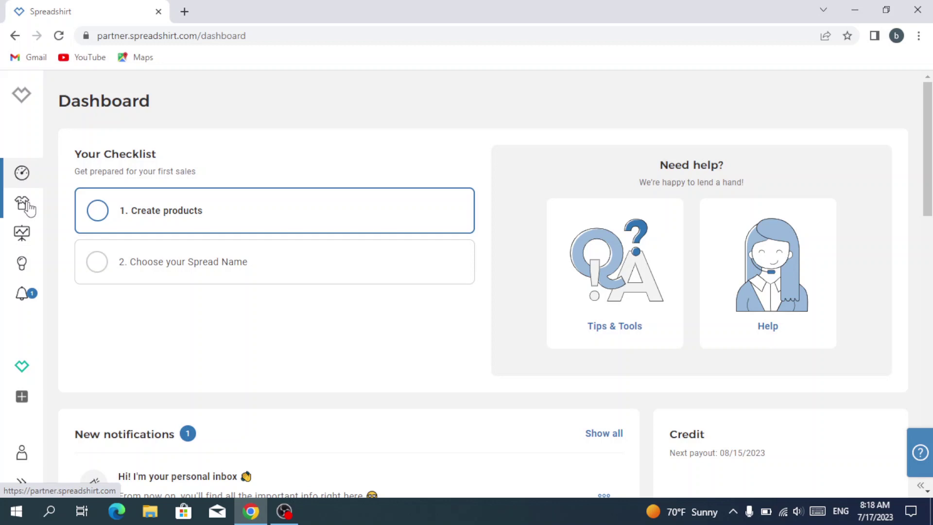
Open the public Marketplace Showroom in a new tab from the expanded sidebar.
{"action": "left_click", "coordinate": [28, 480]}
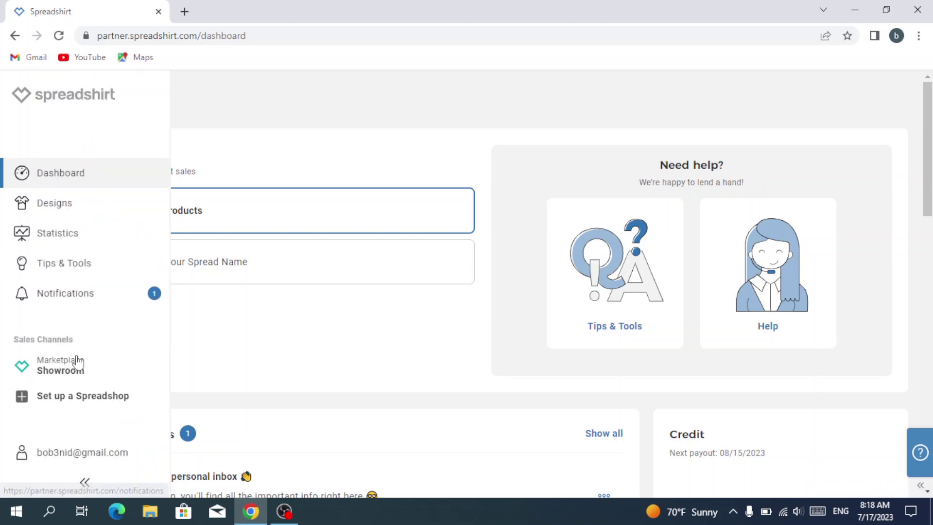
{"action": "left_click", "coordinate": [79, 370]}
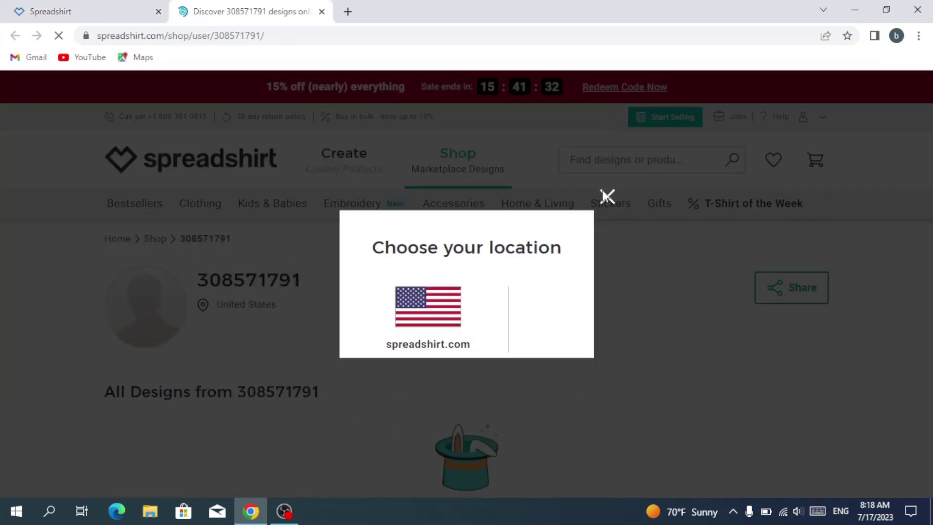
Dismiss the location chooser and bring up the Bestsellers mega menu in the Shop navigation.
{"action": "left_click", "coordinate": [610, 198]}
{"action": "mouse_move", "coordinate": [109, 204]}
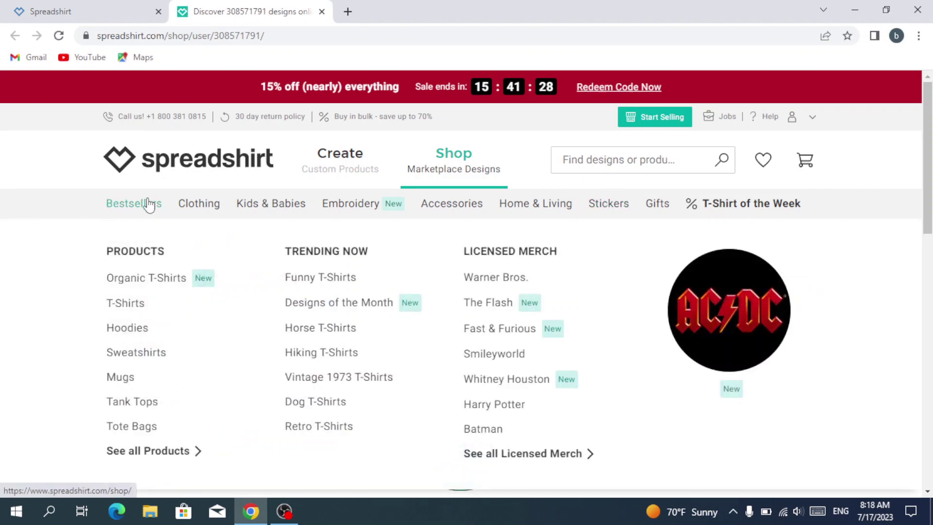
{"action": "mouse_move", "coordinate": [283, 202]}
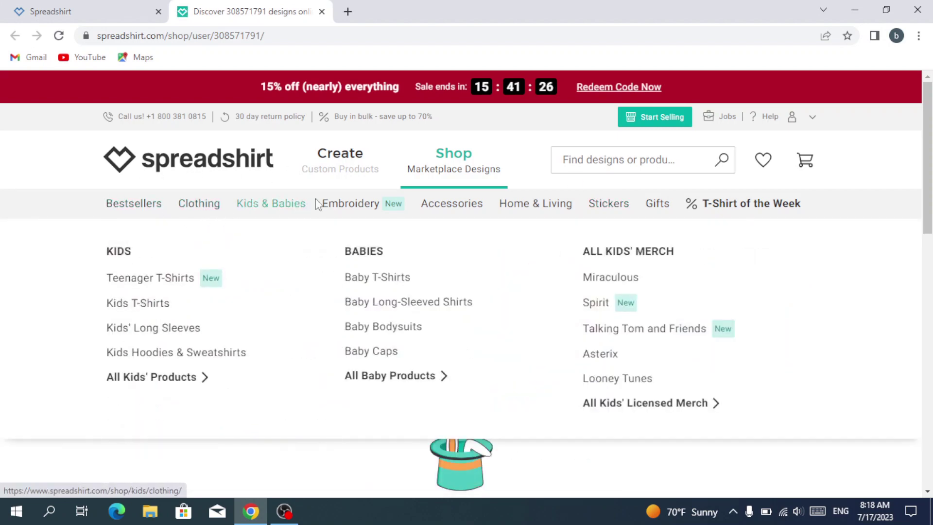
{"action": "mouse_move", "coordinate": [352, 213]}
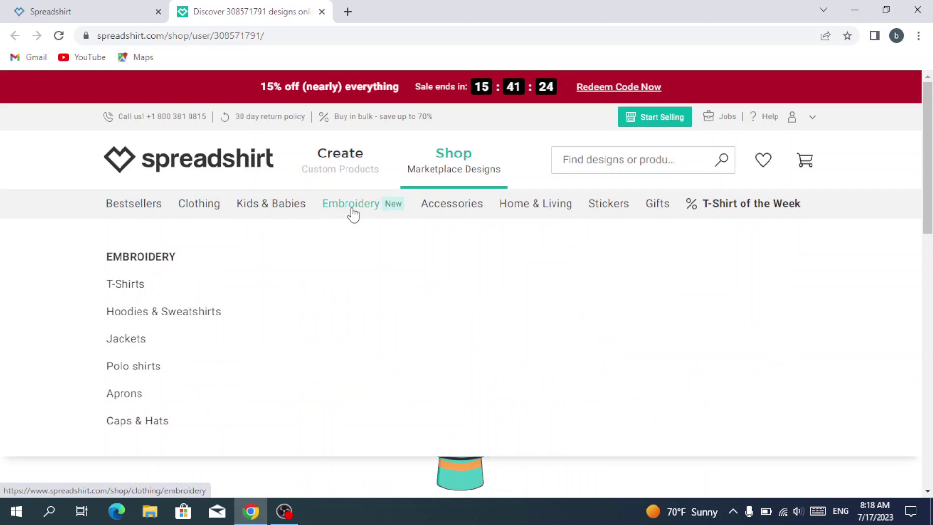
{"action": "mouse_move", "coordinate": [444, 213]}
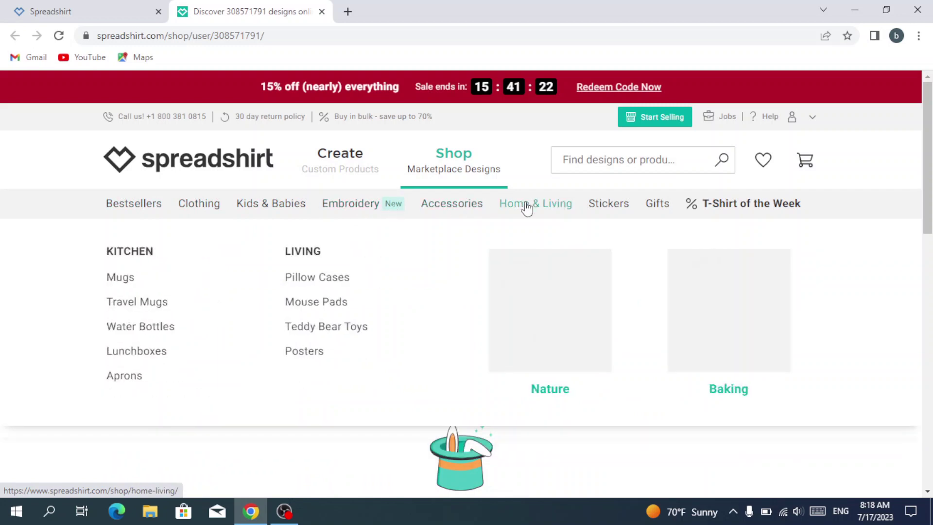
{"action": "mouse_move", "coordinate": [660, 213]}
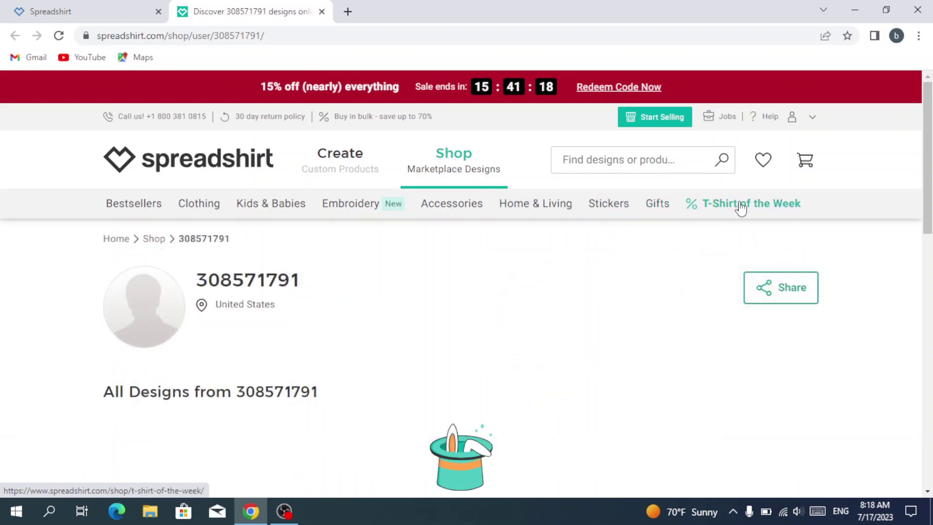
{"action": "mouse_move", "coordinate": [135, 210]}
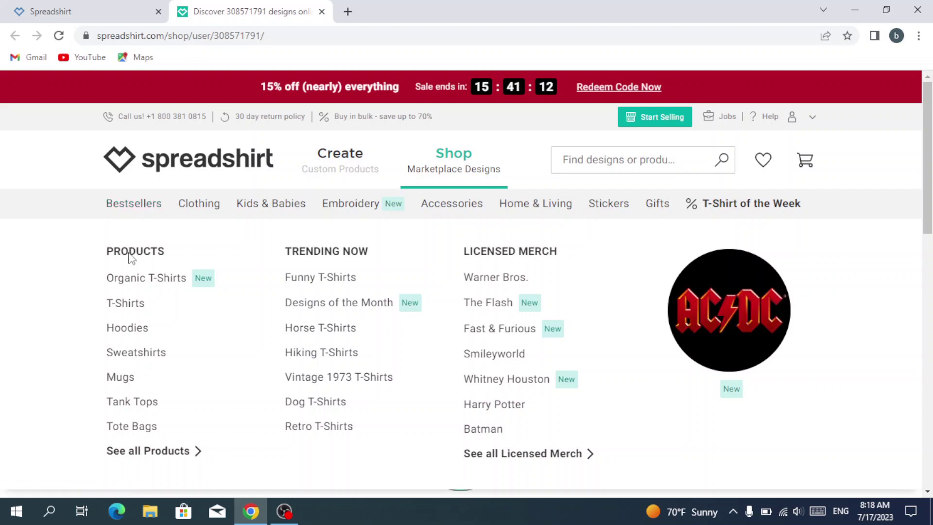
Open Organic T-Shirts and browse its $22.99–$26.99 organic tees, returning to the top.
{"action": "left_click", "coordinate": [144, 287]}
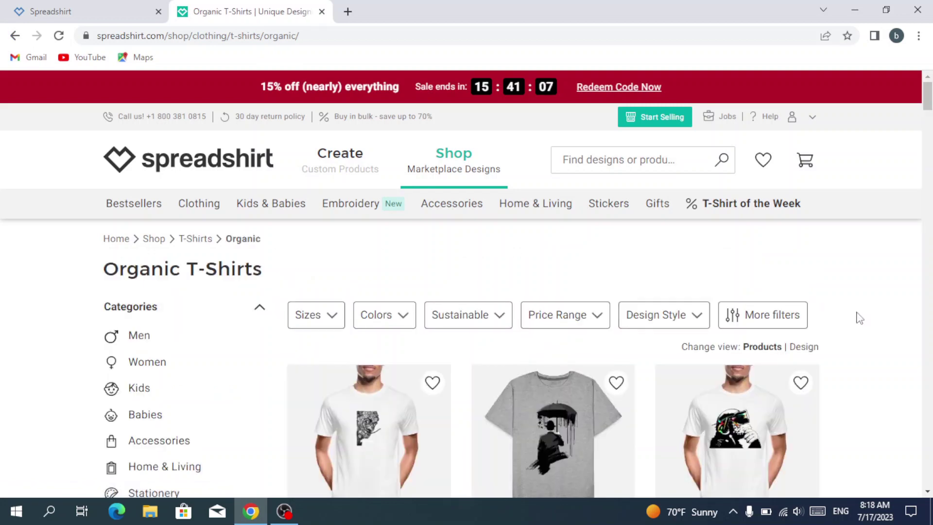
{"action": "scroll", "coordinate": [865, 319], "scroll_direction": "down", "scroll_amount": 3}
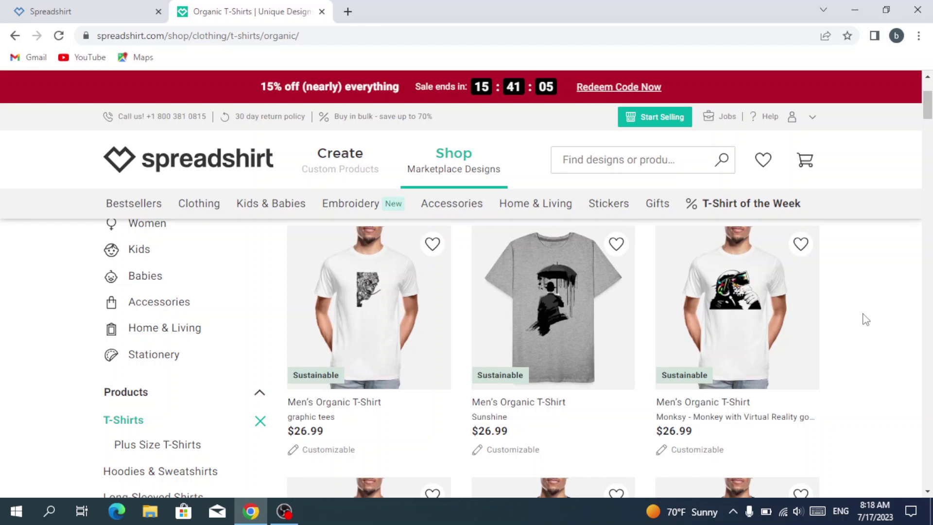
{"action": "scroll", "coordinate": [865, 319], "scroll_direction": "down", "scroll_amount": 5}
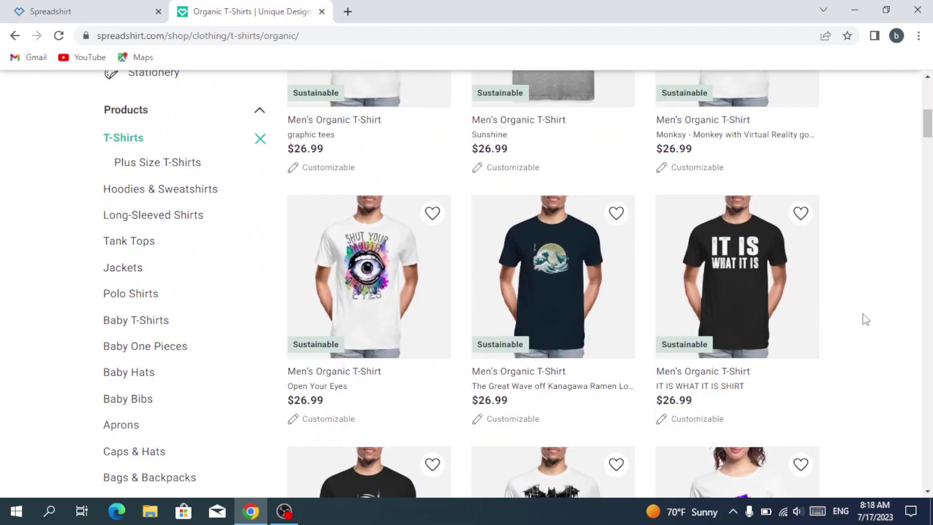
{"action": "scroll", "coordinate": [866, 319], "scroll_direction": "down", "scroll_amount": 5}
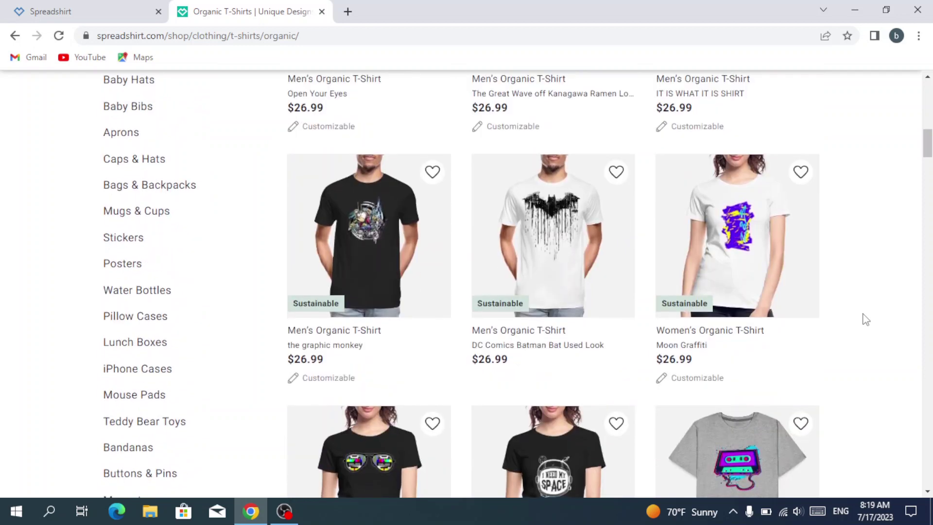
{"action": "scroll", "coordinate": [865, 319], "scroll_direction": "down", "scroll_amount": 2}
{"action": "scroll", "coordinate": [865, 319], "scroll_direction": "down", "scroll_amount": 1}
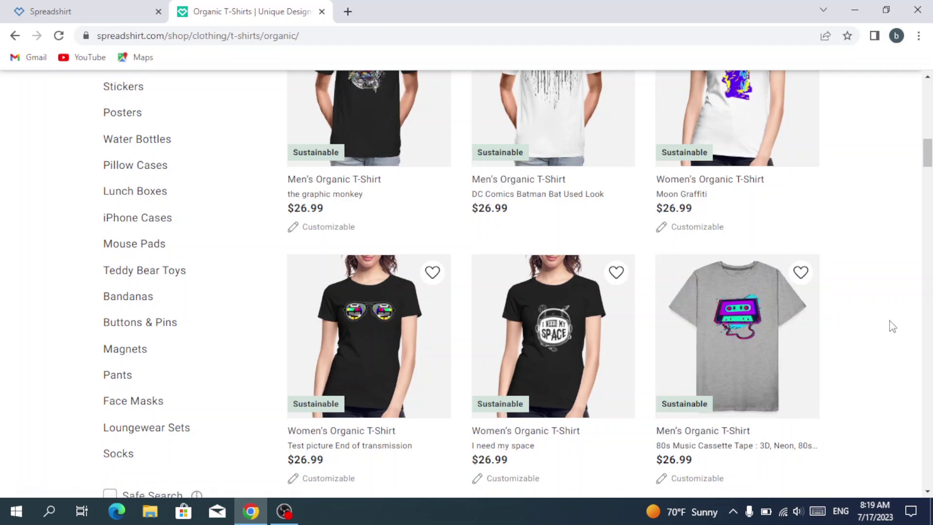
{"action": "scroll", "coordinate": [892, 326], "scroll_direction": "down", "scroll_amount": 10}
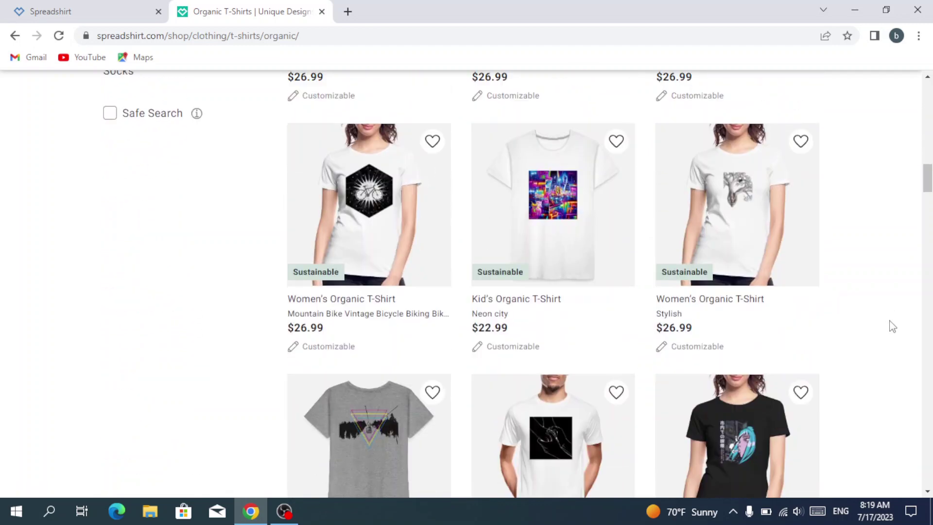
{"action": "scroll", "coordinate": [892, 326], "scroll_direction": "down", "scroll_amount": 8}
{"action": "scroll", "coordinate": [892, 326], "scroll_direction": "up", "scroll_amount": 15}
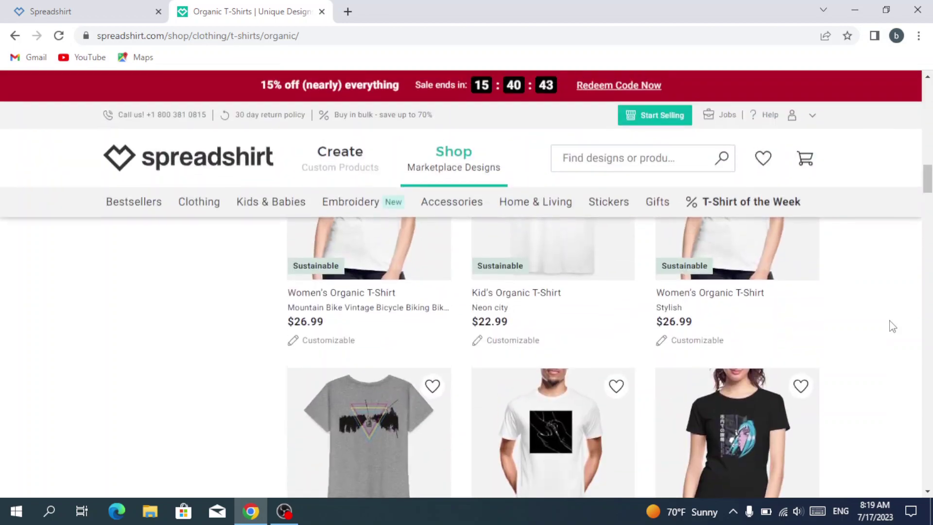
{"action": "scroll", "coordinate": [892, 326], "scroll_direction": "up", "scroll_amount": 15}
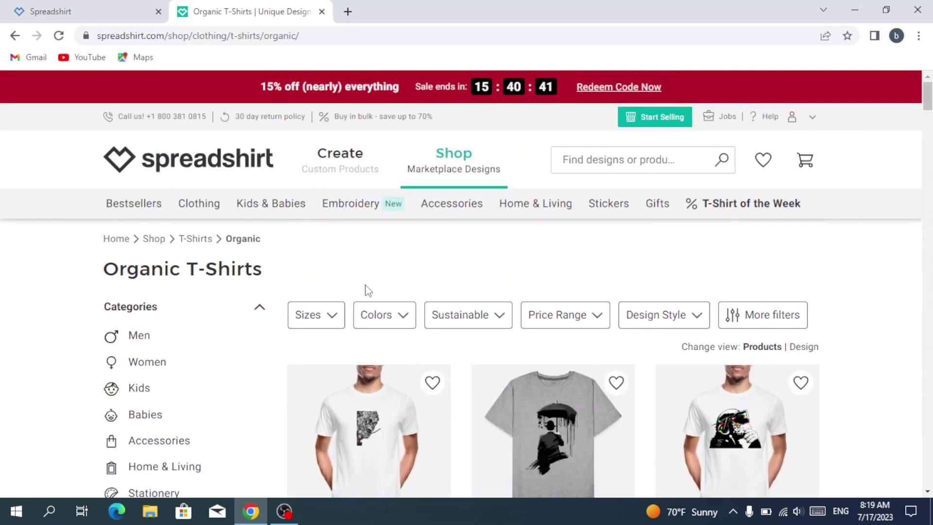
Filter the organic products by Men, then Women, Kids and Babies categories.
{"action": "left_click", "coordinate": [150, 339]}
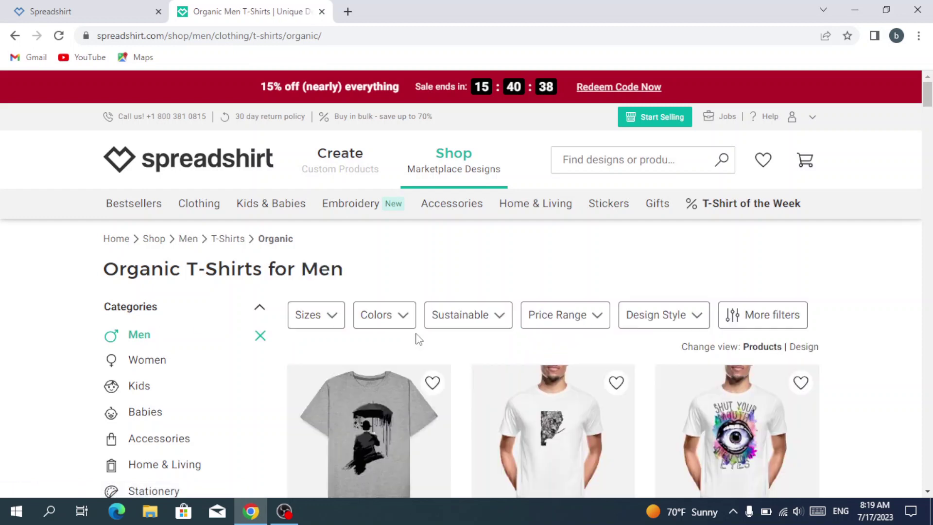
{"action": "scroll", "coordinate": [418, 339], "scroll_direction": "down", "scroll_amount": 1}
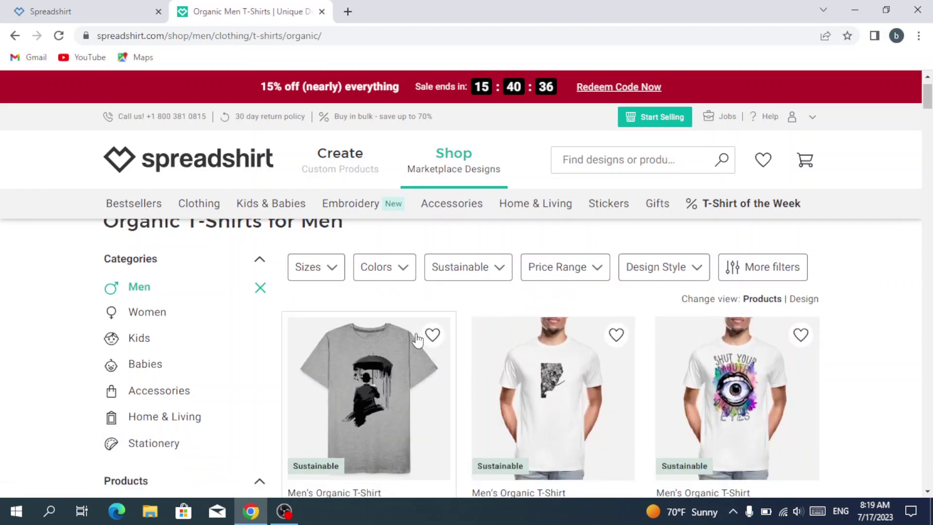
{"action": "left_click", "coordinate": [140, 315]}
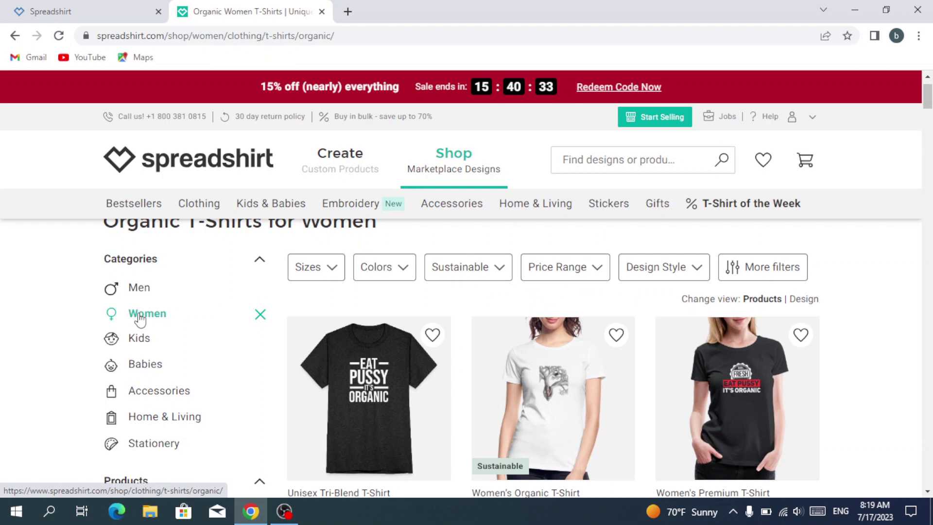
{"action": "left_click", "coordinate": [139, 348]}
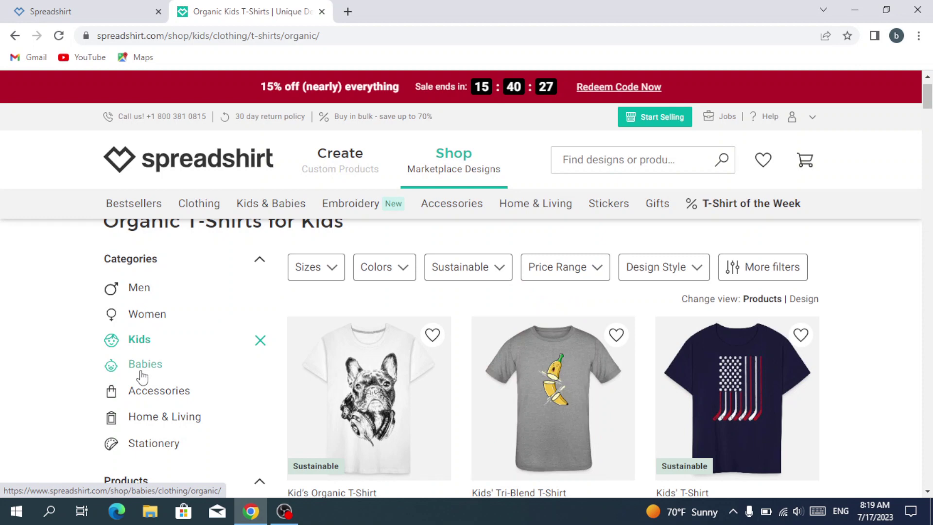
{"action": "left_click", "coordinate": [142, 375]}
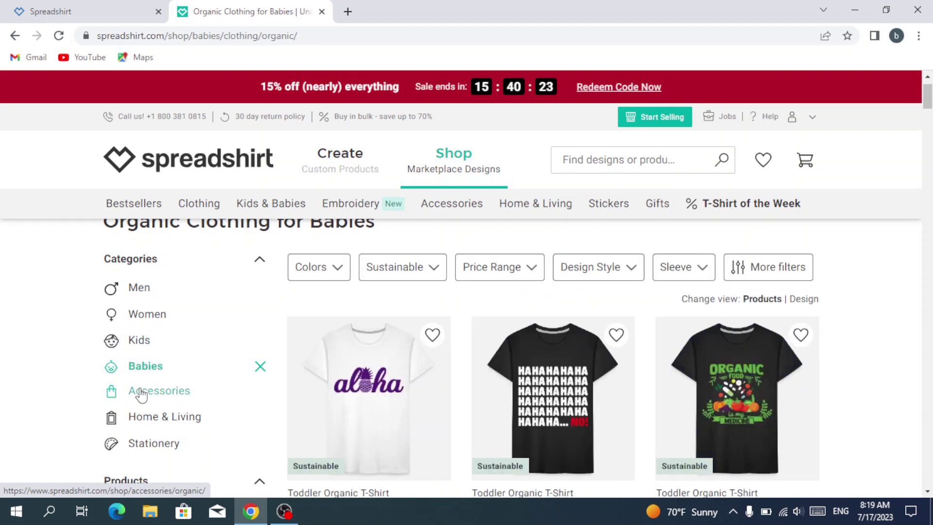
Switch to Organic Accessories and browse the cap, vegan pouch and phone case results.
{"action": "left_click", "coordinate": [141, 393]}
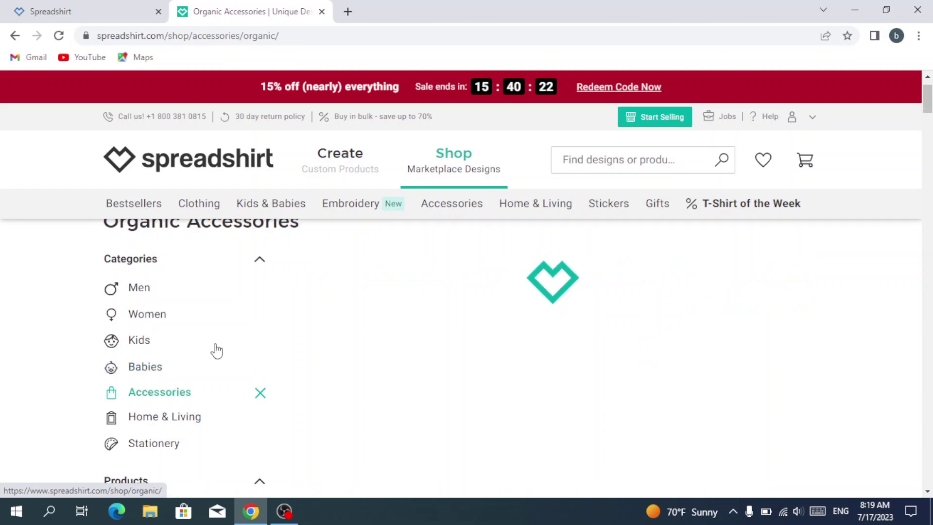
{"action": "scroll", "coordinate": [217, 350], "scroll_direction": "down", "scroll_amount": 1}
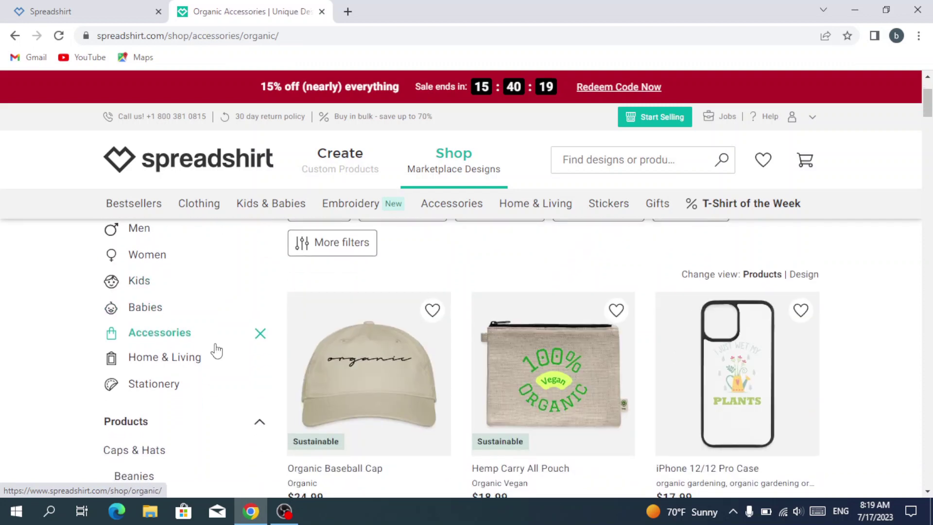
{"action": "scroll", "coordinate": [217, 350], "scroll_direction": "down", "scroll_amount": 2}
{"action": "scroll", "coordinate": [216, 350], "scroll_direction": "down", "scroll_amount": 3}
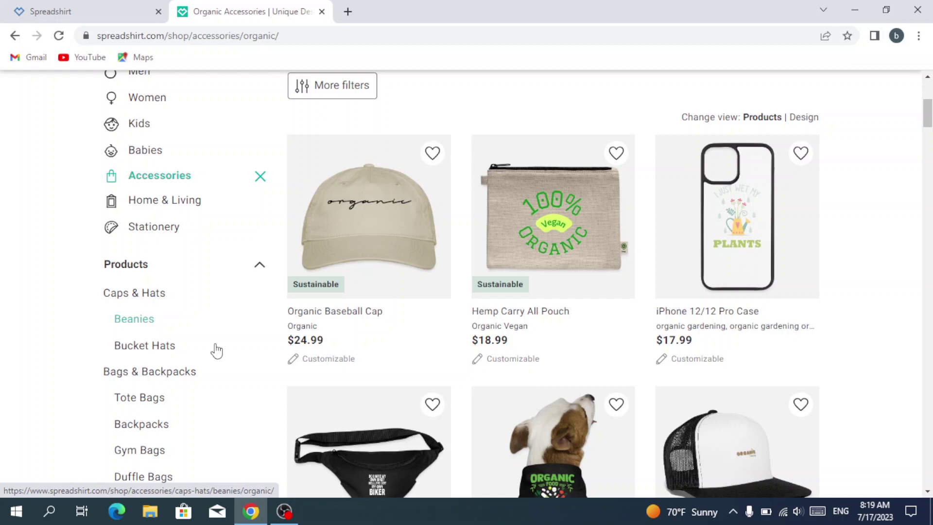
{"action": "scroll", "coordinate": [216, 350], "scroll_direction": "up", "scroll_amount": 7}
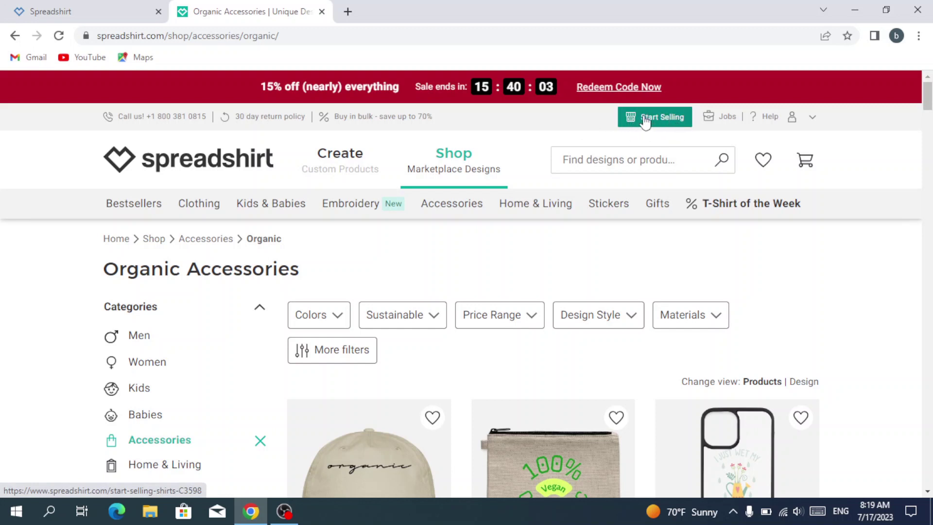
Check that the Favorites page is empty, then head to the Create > Products catalog.
{"action": "left_click", "coordinate": [761, 160]}
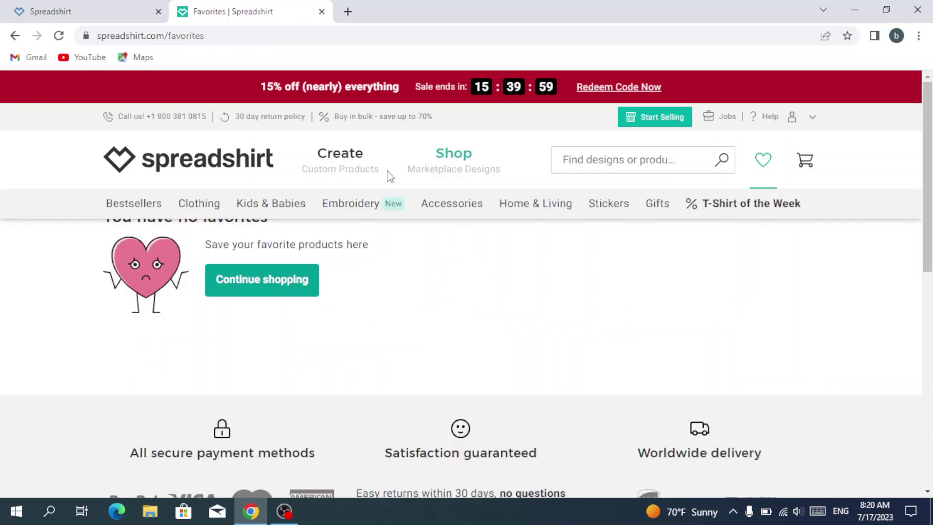
{"action": "mouse_move", "coordinate": [360, 167]}
{"action": "mouse_move", "coordinate": [242, 206]}
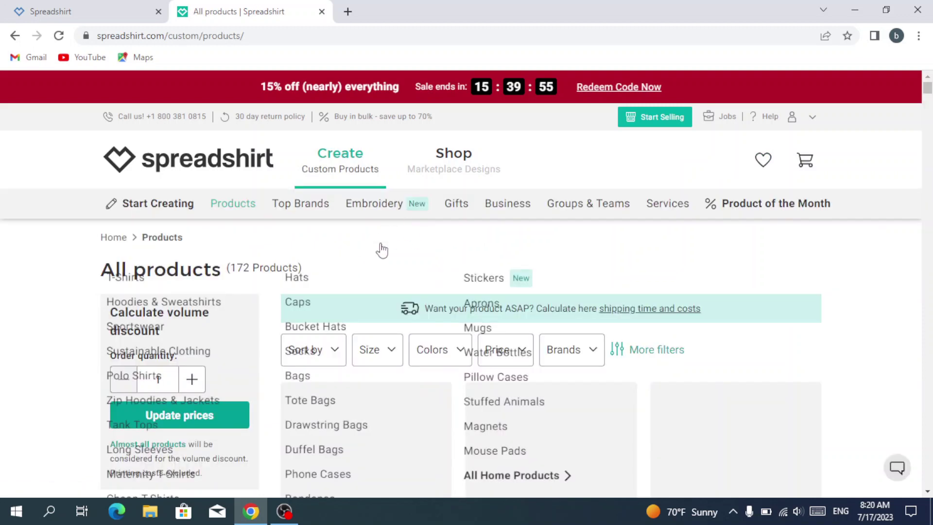
{"action": "scroll", "coordinate": [470, 265], "scroll_direction": "down", "scroll_amount": 3}
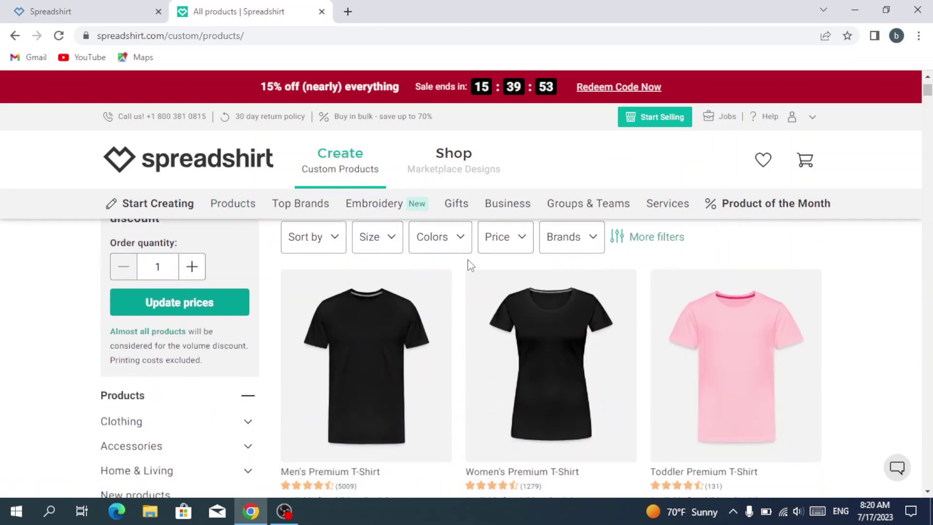
{"action": "scroll", "coordinate": [704, 309], "scroll_direction": "up", "scroll_amount": 3}
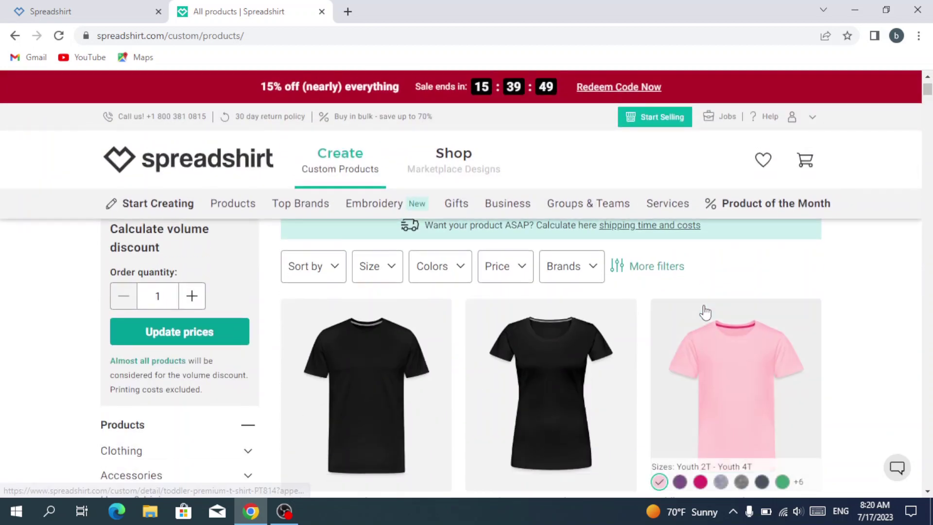
{"action": "scroll", "coordinate": [704, 311], "scroll_direction": "down", "scroll_amount": 3}
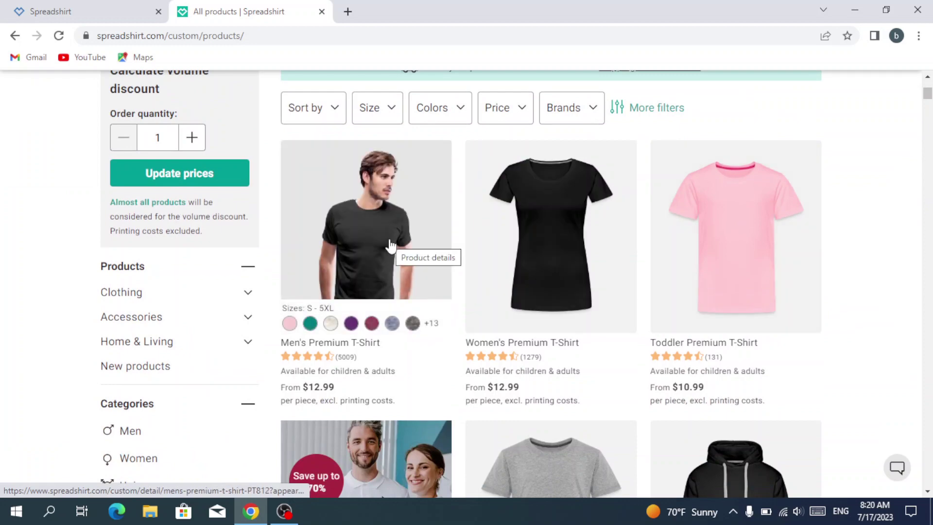
{"action": "left_click", "coordinate": [362, 193]}
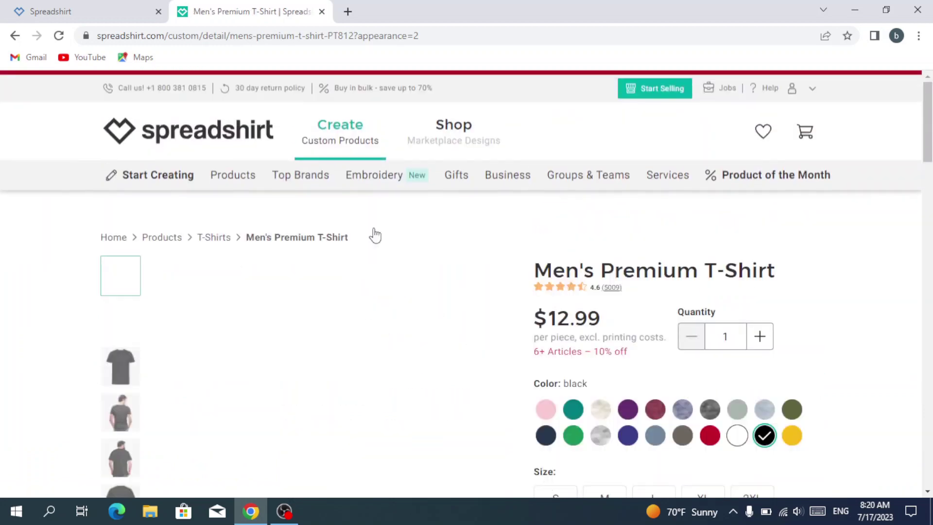
{"action": "scroll", "coordinate": [536, 285], "scroll_direction": "down", "scroll_amount": 4}
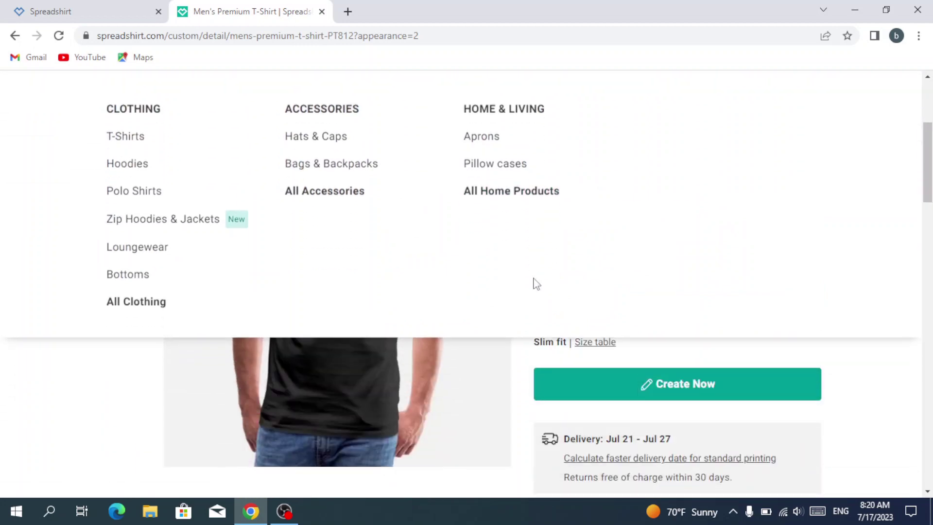
{"action": "scroll", "coordinate": [536, 285], "scroll_direction": "down", "scroll_amount": 3}
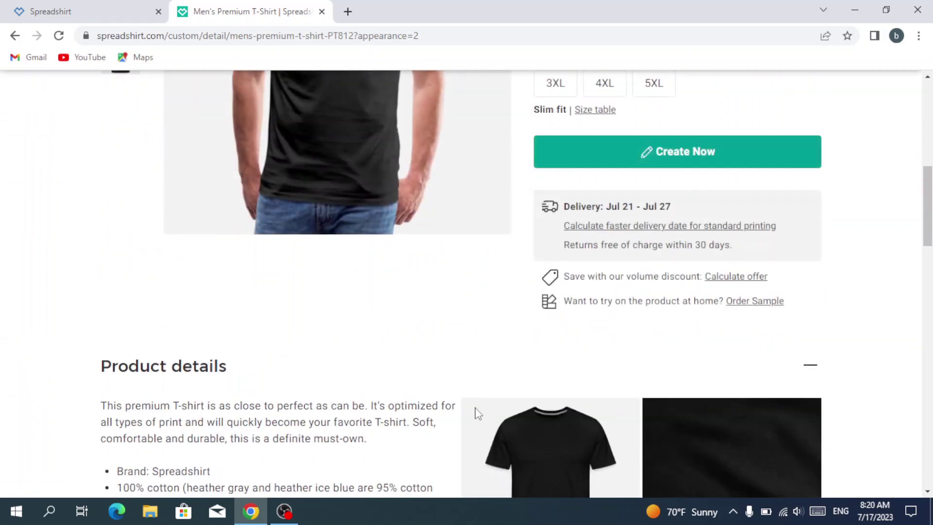
{"action": "scroll", "coordinate": [469, 307], "scroll_direction": "up", "scroll_amount": 7}
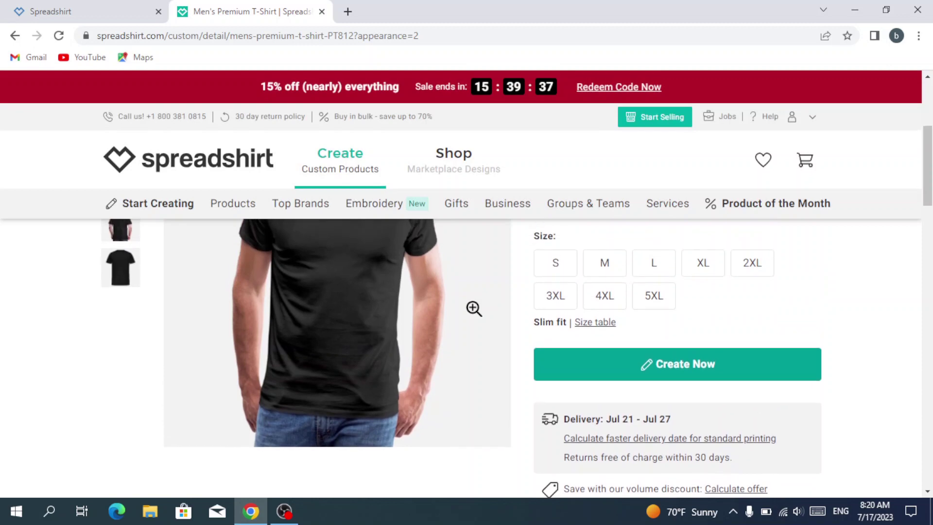
{"action": "scroll", "coordinate": [474, 309], "scroll_direction": "up", "scroll_amount": 1}
{"action": "scroll", "coordinate": [474, 309], "scroll_direction": "down", "scroll_amount": 8}
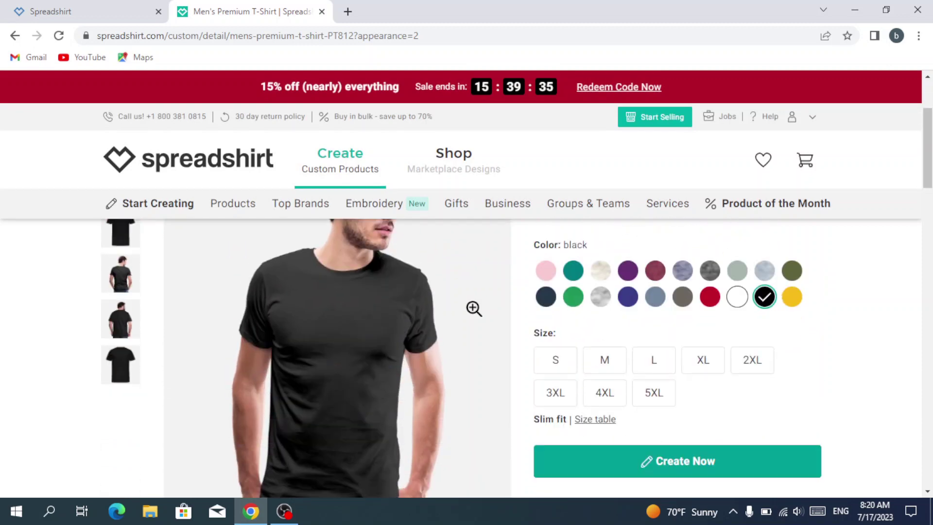
{"action": "scroll", "coordinate": [469, 307], "scroll_direction": "down", "scroll_amount": 15}
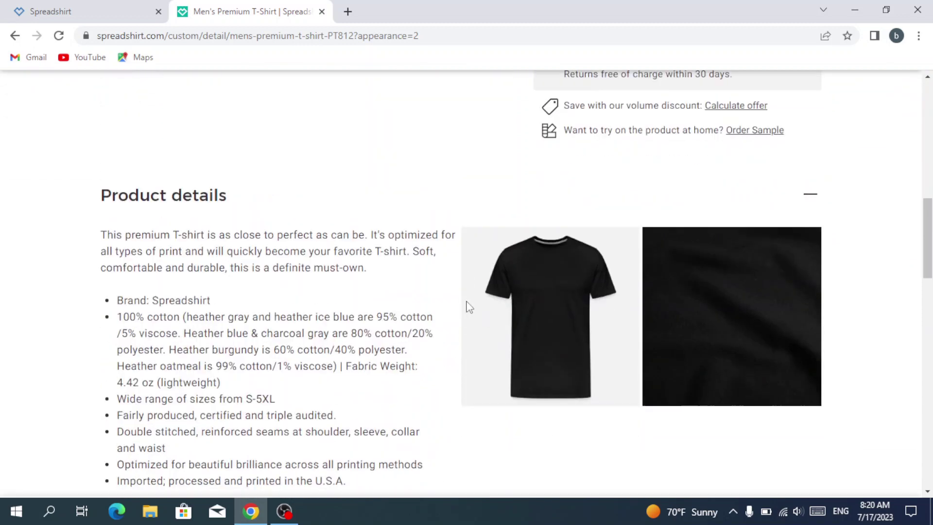
{"action": "scroll", "coordinate": [467, 307], "scroll_direction": "up", "scroll_amount": 8}
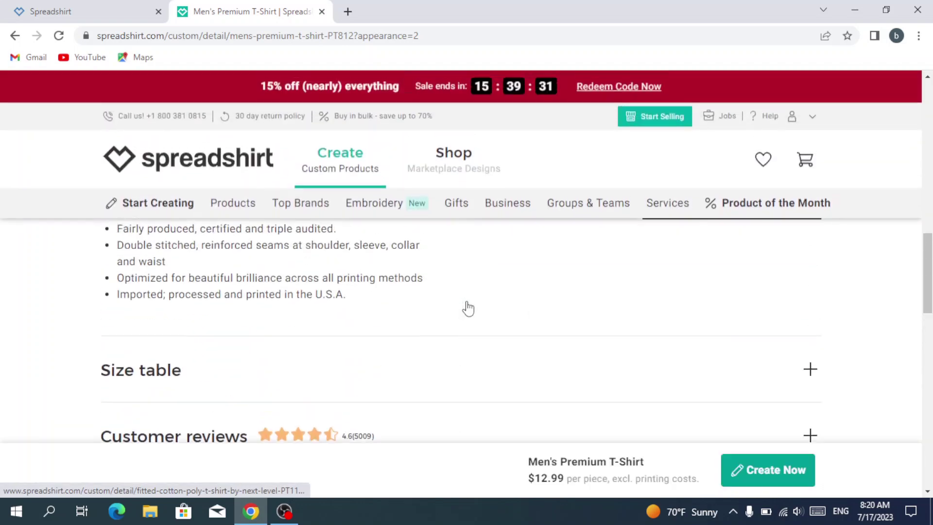
{"action": "scroll", "coordinate": [468, 307], "scroll_direction": "down", "scroll_amount": 8}
{"action": "scroll", "coordinate": [468, 307], "scroll_direction": "up", "scroll_amount": 12}
{"action": "scroll", "coordinate": [469, 307], "scroll_direction": "up", "scroll_amount": 10}
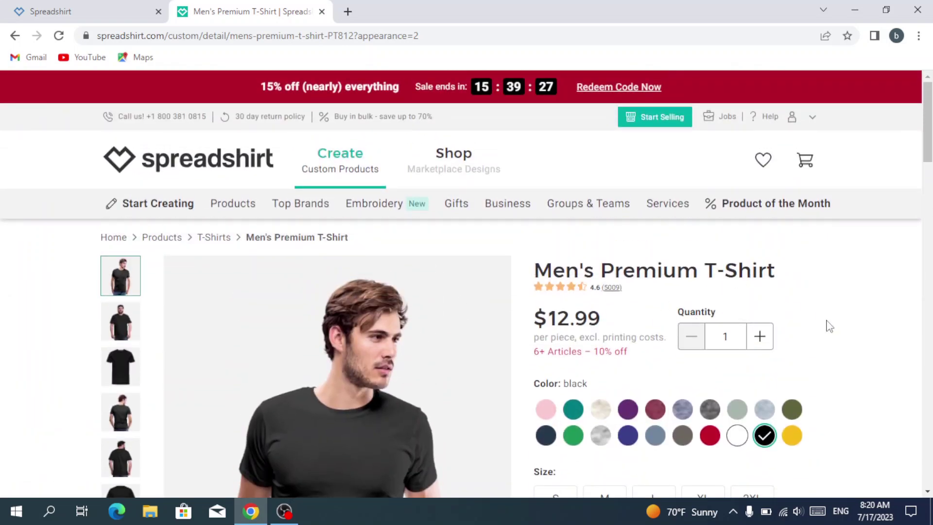
{"action": "scroll", "coordinate": [839, 331], "scroll_direction": "down", "scroll_amount": 6}
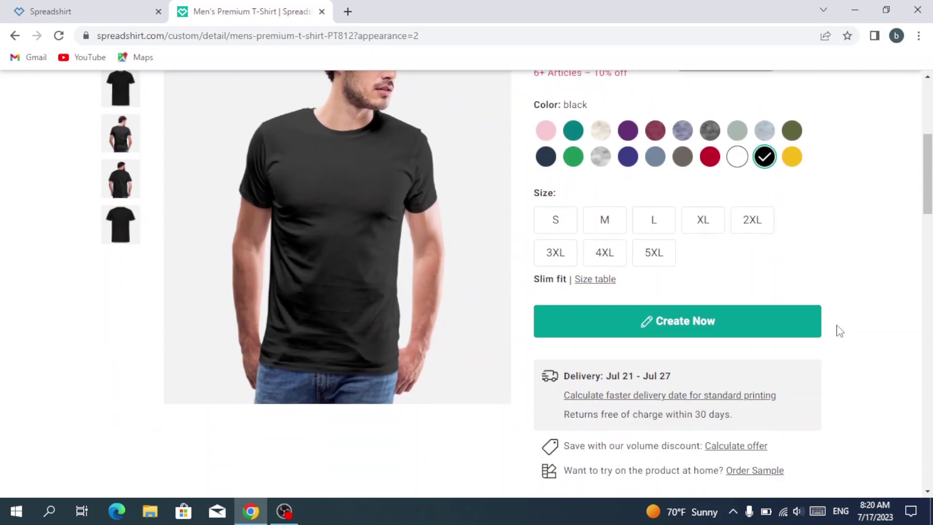
{"action": "scroll", "coordinate": [840, 331], "scroll_direction": "down", "scroll_amount": 2}
Open the custom T-Shirts product page from the Products menu and look it over.
{"action": "scroll", "coordinate": [837, 329], "scroll_direction": "up", "scroll_amount": 10}
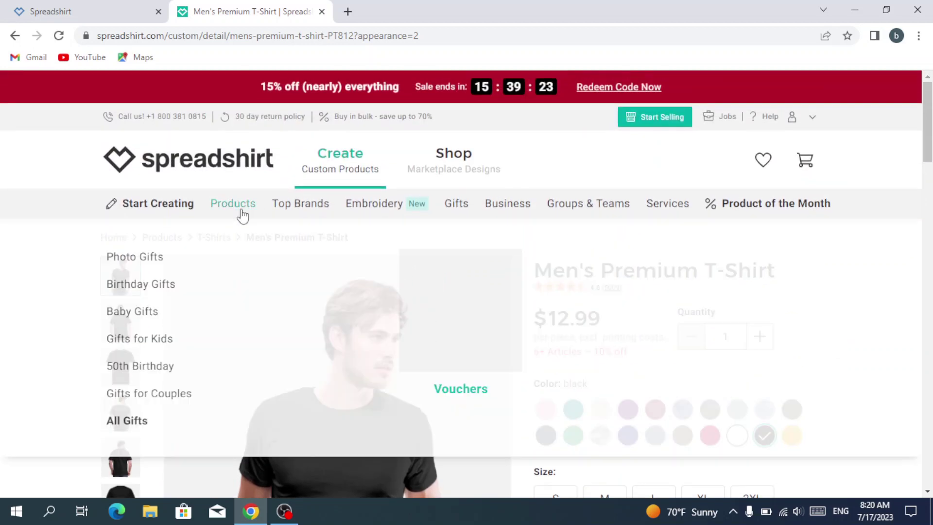
{"action": "mouse_move", "coordinate": [131, 216]}
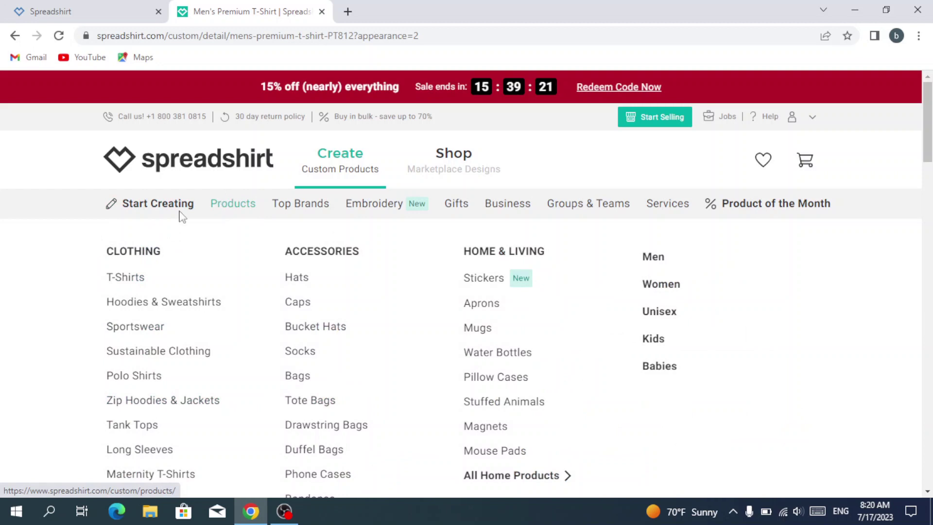
{"action": "left_click", "coordinate": [129, 278]}
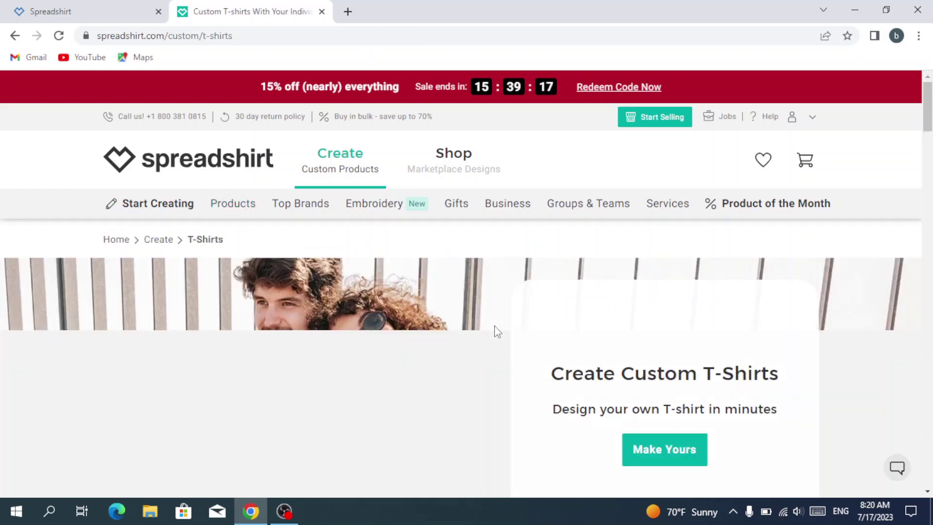
{"action": "scroll", "coordinate": [497, 332], "scroll_direction": "down", "scroll_amount": 14}
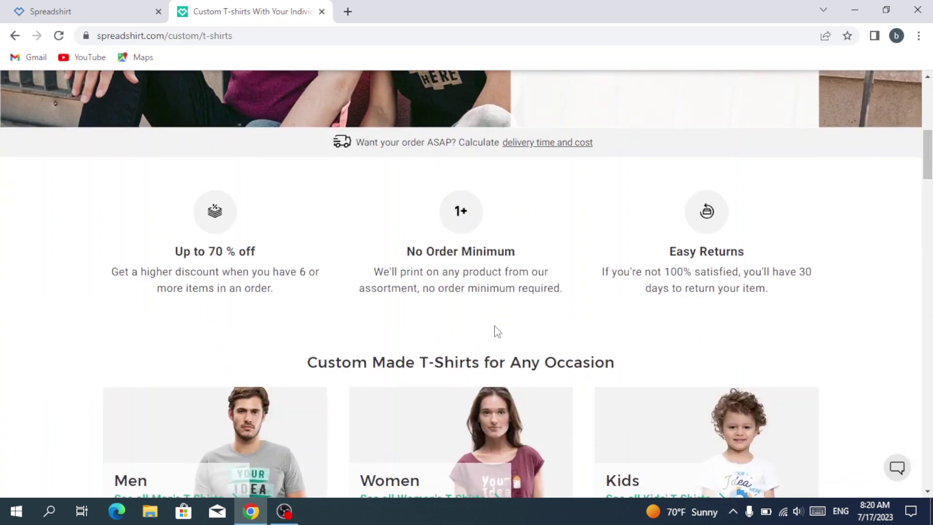
{"action": "scroll", "coordinate": [496, 330], "scroll_direction": "up", "scroll_amount": 15}
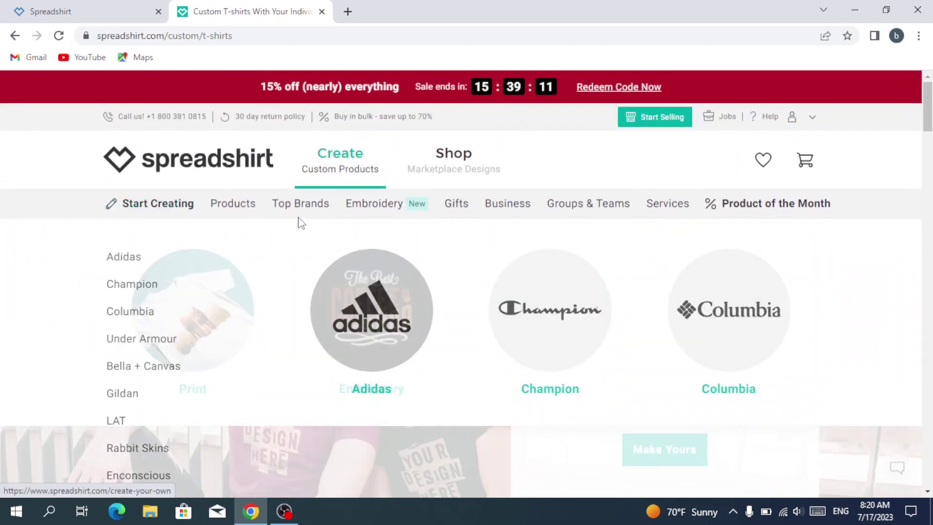
Return to the Spreadshirt home page and open T-Shirts to reach Design Custom Clothing & Accessories.
{"action": "mouse_move", "coordinate": [169, 219]}
{"action": "mouse_move", "coordinate": [235, 213]}
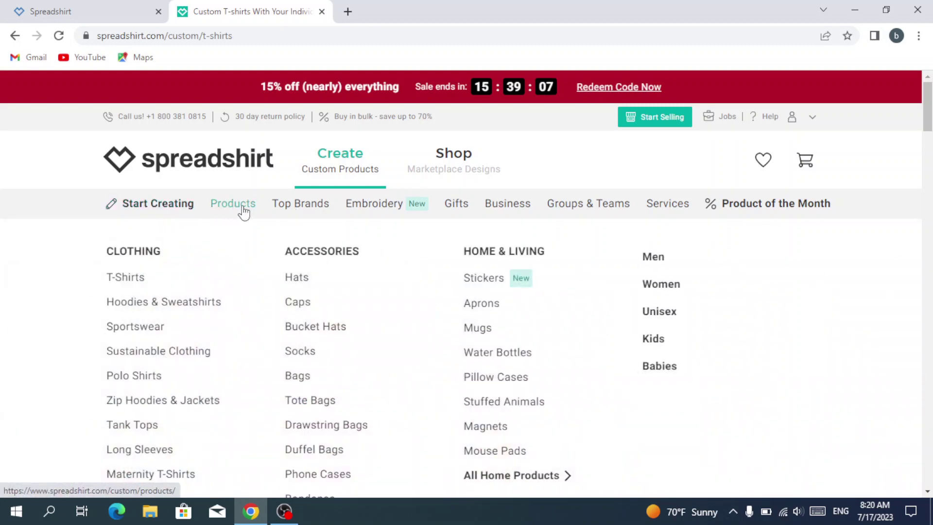
{"action": "mouse_move", "coordinate": [279, 208]}
{"action": "left_click", "coordinate": [194, 171]}
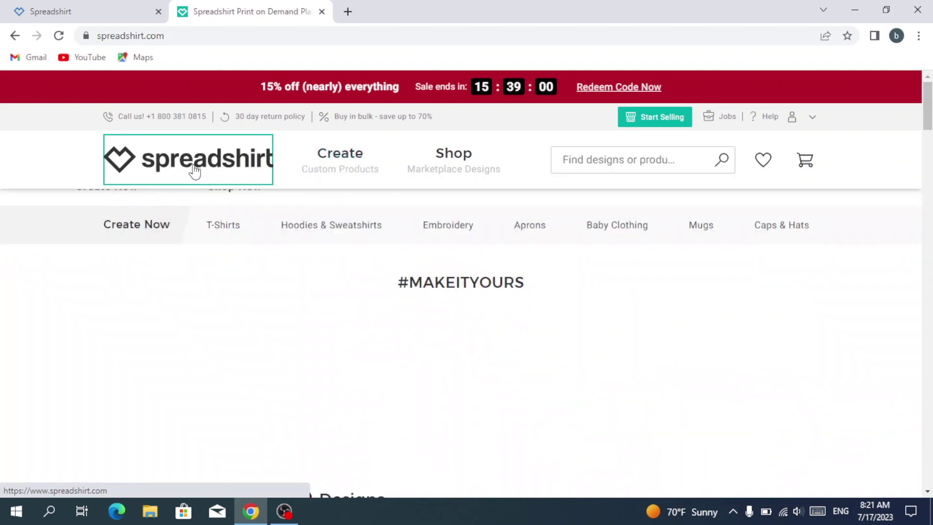
{"action": "scroll", "coordinate": [335, 258], "scroll_direction": "down", "scroll_amount": 5}
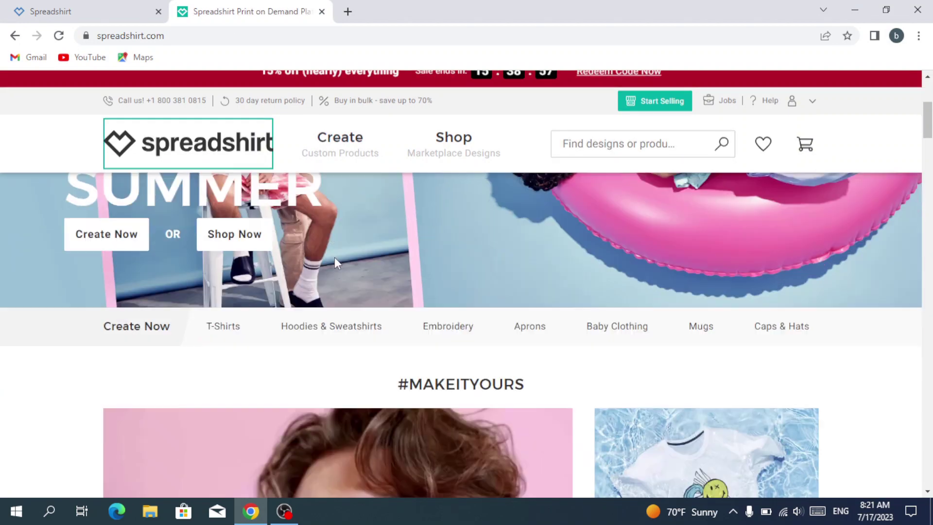
{"action": "scroll", "coordinate": [335, 262], "scroll_direction": "down", "scroll_amount": 2}
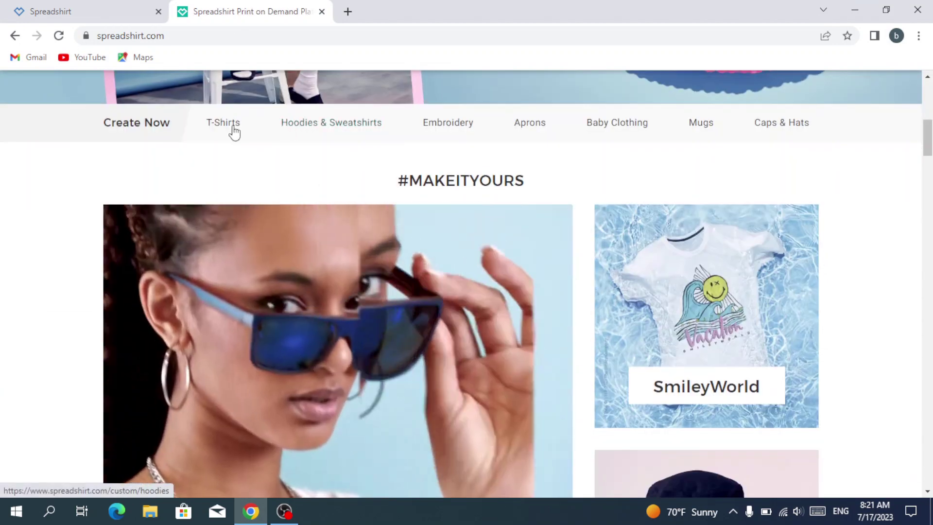
{"action": "left_click", "coordinate": [232, 125]}
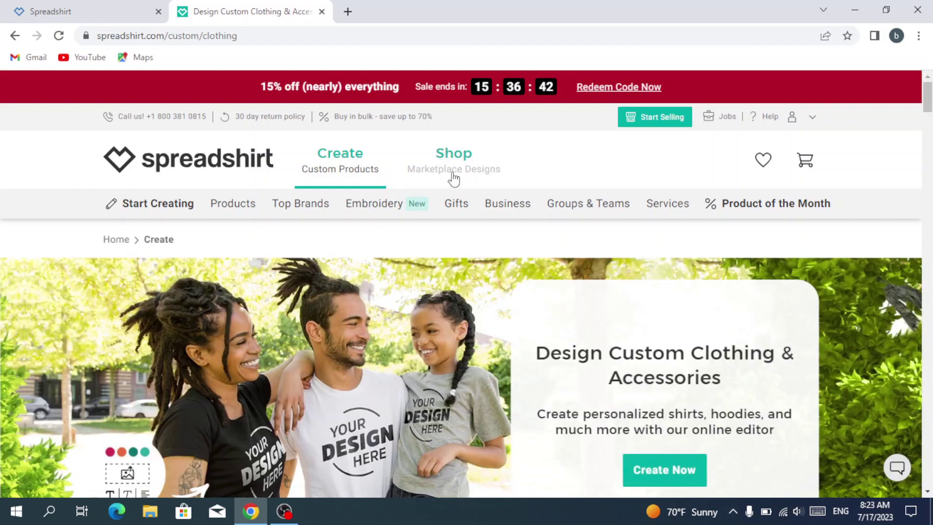
In Marketplace Designs, heart the Unisex Tri-Blend T-Shirt, Bucket Hat, Women's Premium Tank Top and Men's Organic T-Shirt.
{"action": "left_click", "coordinate": [456, 174]}
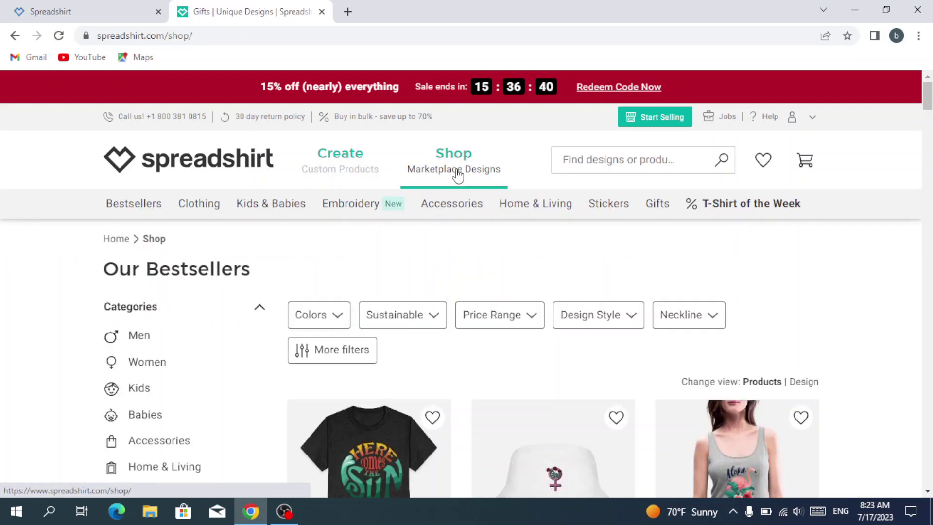
{"action": "scroll", "coordinate": [423, 299], "scroll_direction": "down", "scroll_amount": 2}
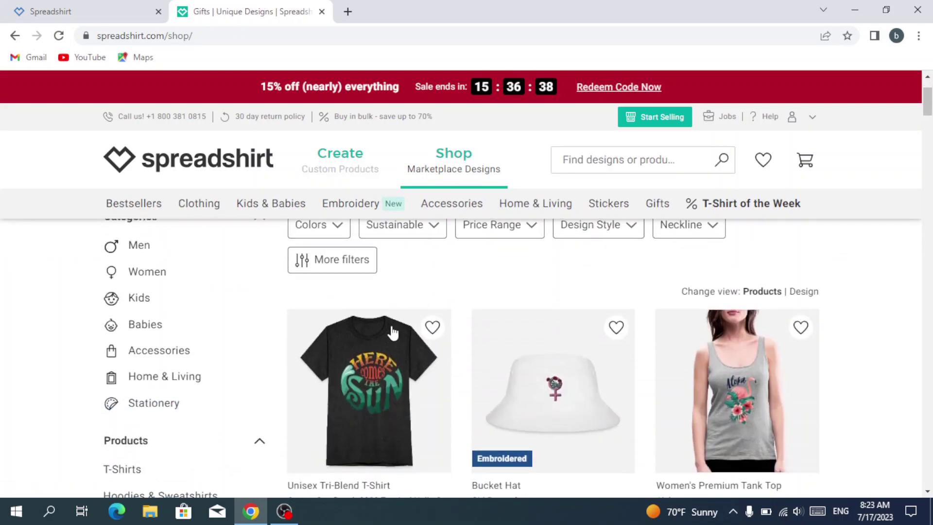
{"action": "left_click", "coordinate": [431, 331]}
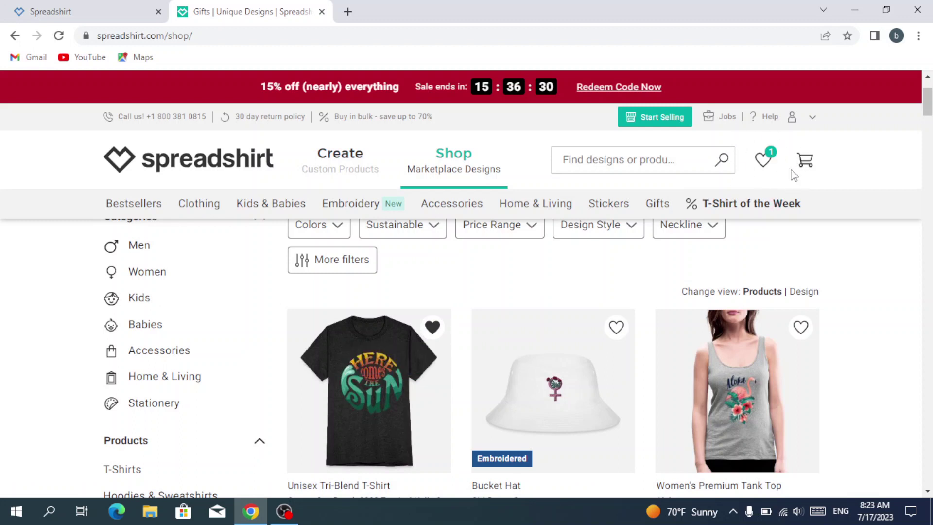
{"action": "left_click", "coordinate": [617, 328]}
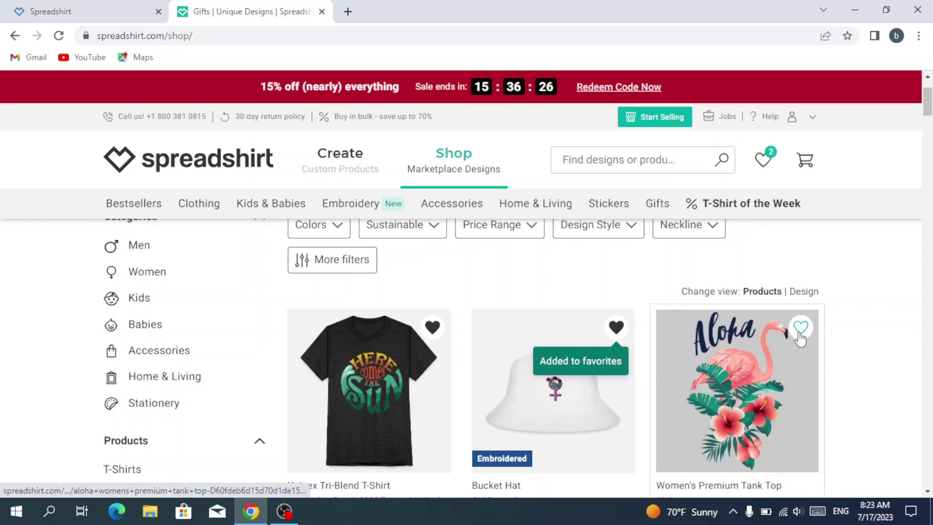
{"action": "left_click", "coordinate": [799, 336]}
{"action": "scroll", "coordinate": [855, 380], "scroll_direction": "down", "scroll_amount": 5}
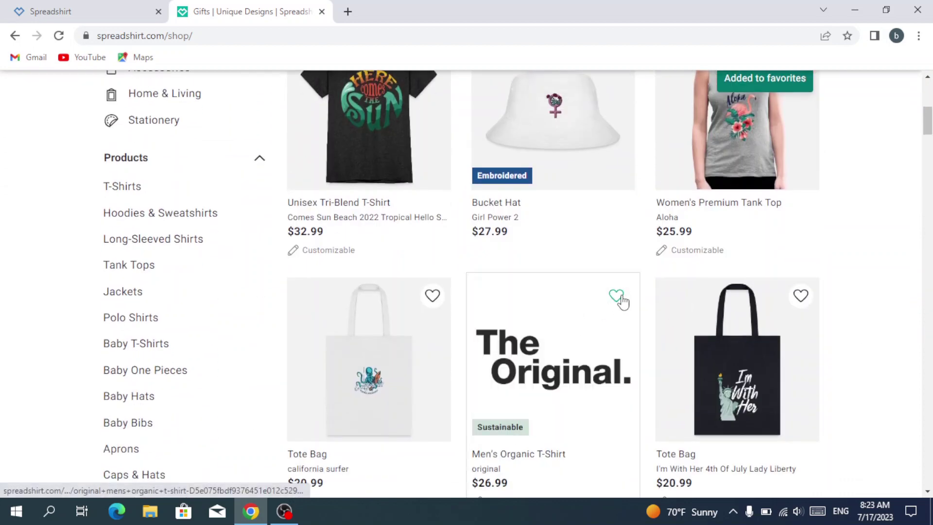
{"action": "left_click", "coordinate": [616, 295]}
{"action": "scroll", "coordinate": [724, 277], "scroll_direction": "up", "scroll_amount": 5}
{"action": "scroll", "coordinate": [724, 277], "scroll_direction": "up", "scroll_amount": 3}
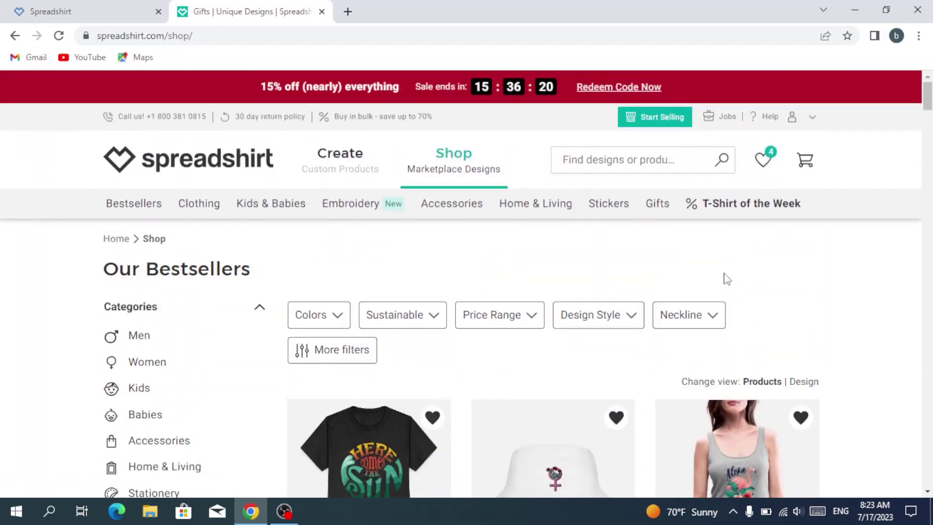
Remove the Tri-Blend T-Shirt, Bucket Hat, Premium Tank Top and Organic T-Shirt from Favorites.
{"action": "left_click", "coordinate": [763, 159]}
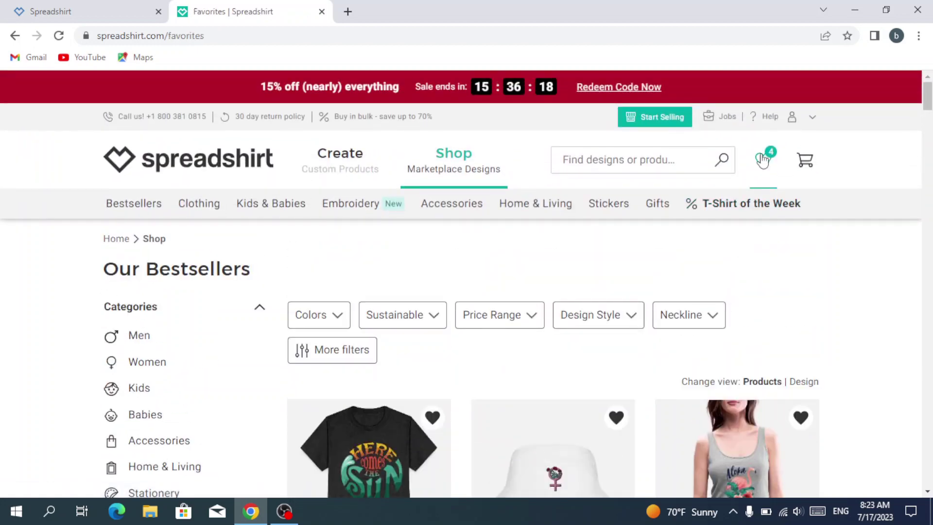
{"action": "mouse_move", "coordinate": [312, 183]}
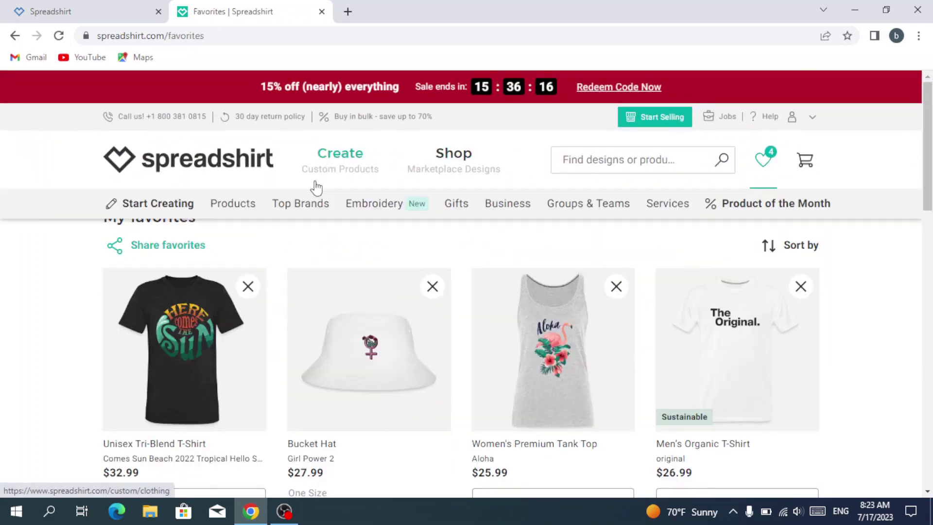
{"action": "mouse_move", "coordinate": [300, 203]}
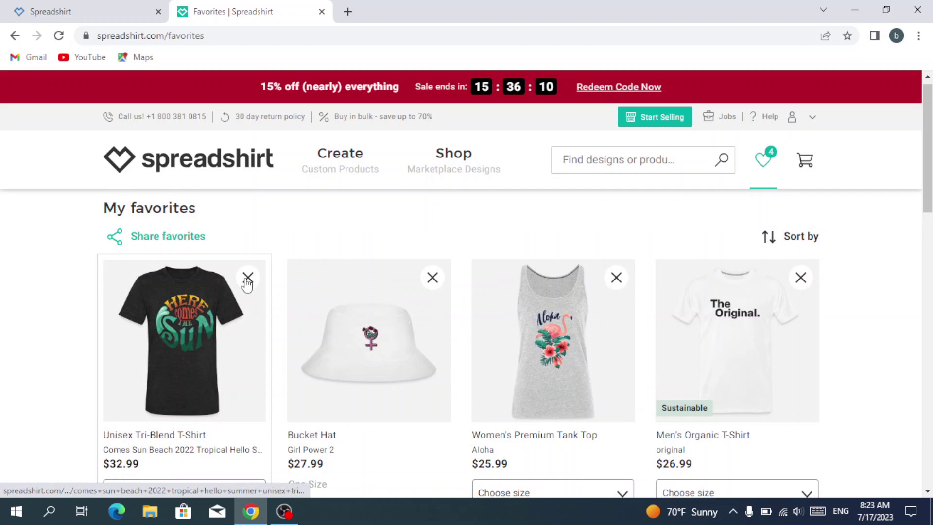
{"action": "left_click", "coordinate": [247, 280]}
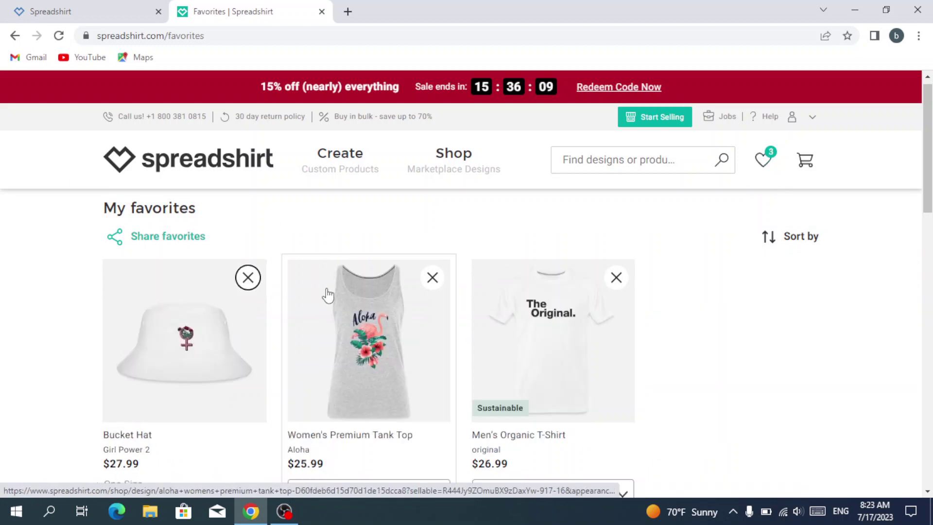
{"action": "left_click", "coordinate": [248, 278]}
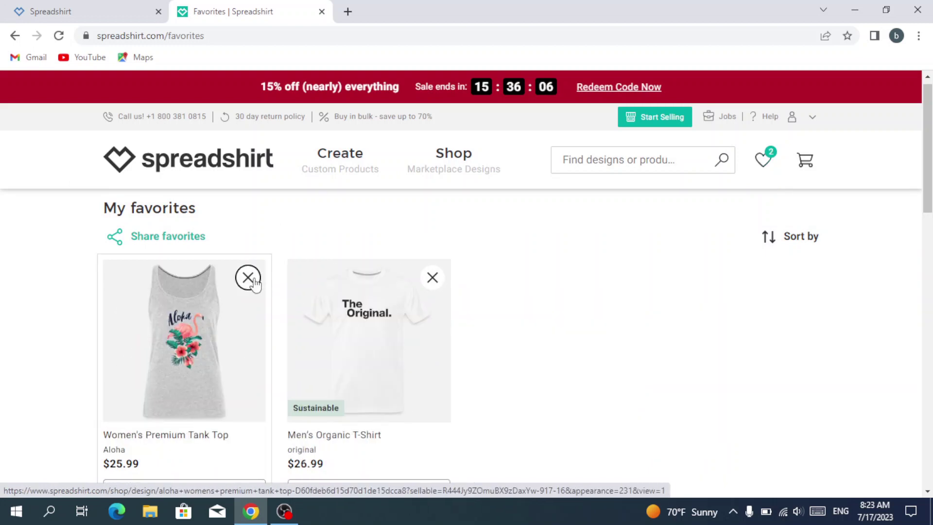
{"action": "left_click", "coordinate": [248, 279]}
{"action": "left_click", "coordinate": [253, 282]}
{"action": "scroll", "coordinate": [473, 329], "scroll_direction": "down", "scroll_amount": 2}
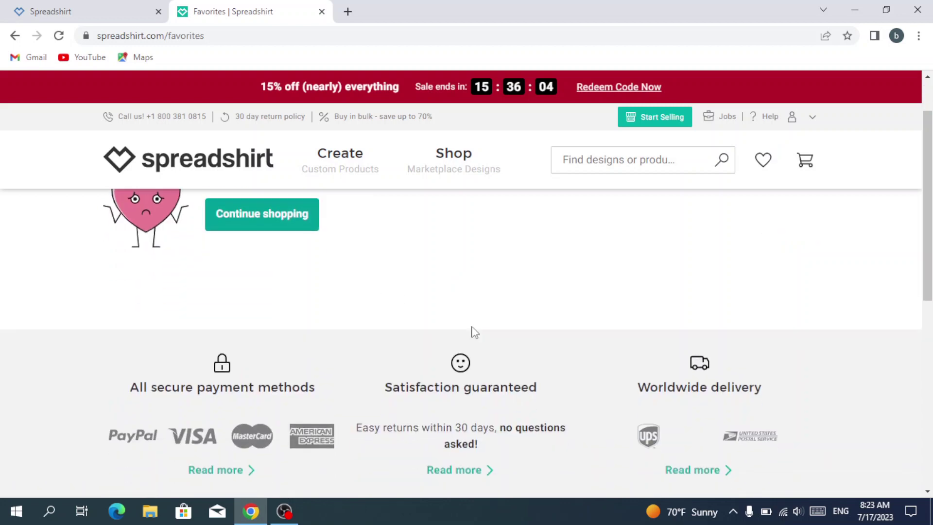
{"action": "scroll", "coordinate": [473, 329], "scroll_direction": "up", "scroll_amount": 2}
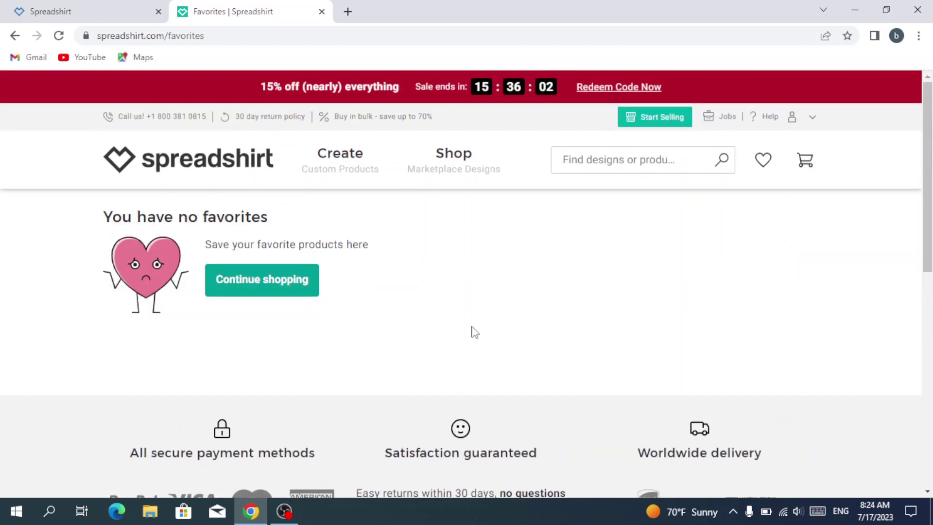